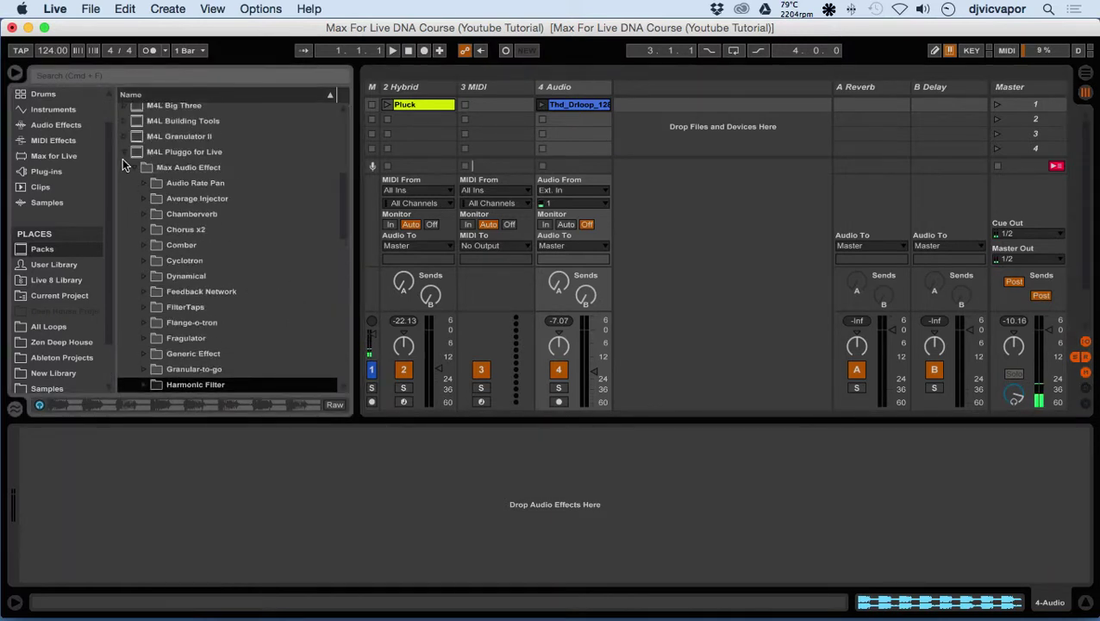
- Expand M4L Pluggo for Live under Packs, glance at Max for Live, then collapse Max Audio Effect
left_click(123, 155)
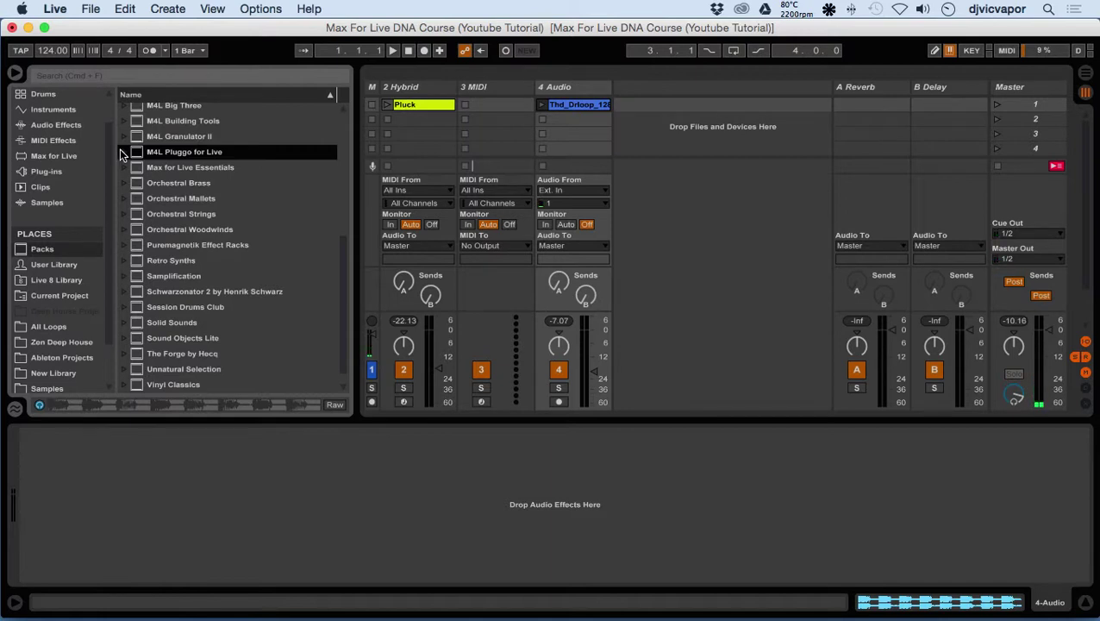
left_click(124, 152)
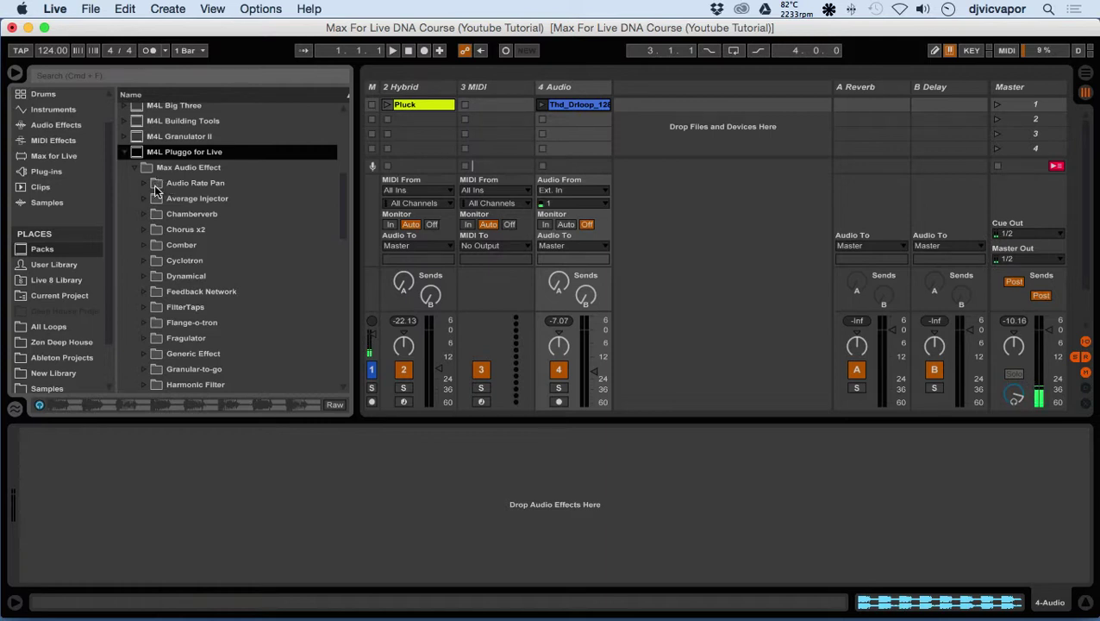
left_click(63, 157)
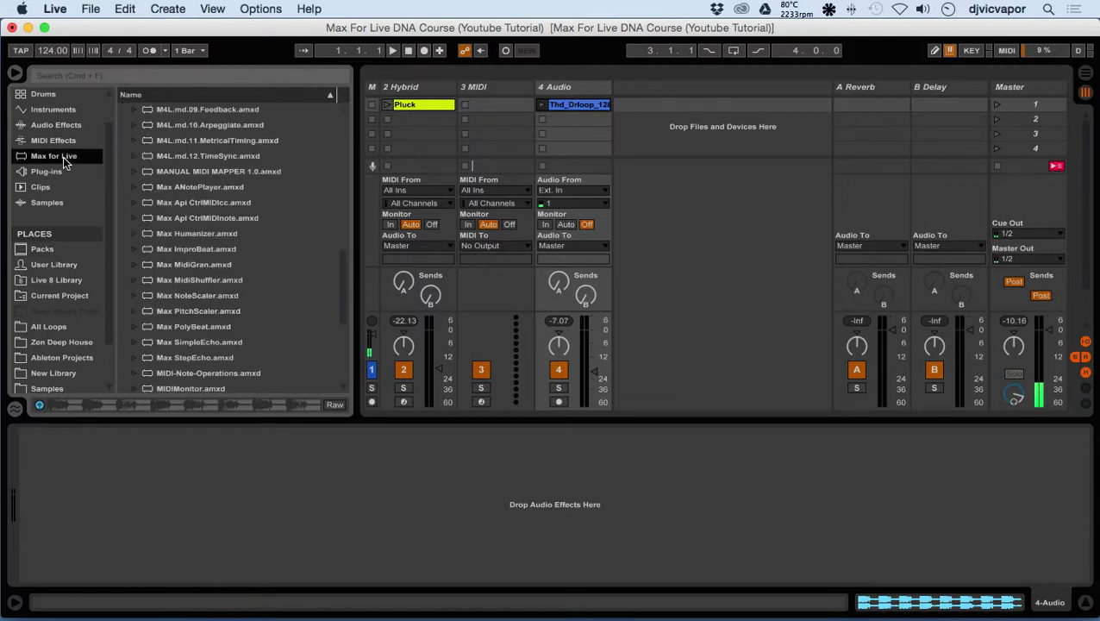
left_click(43, 249)
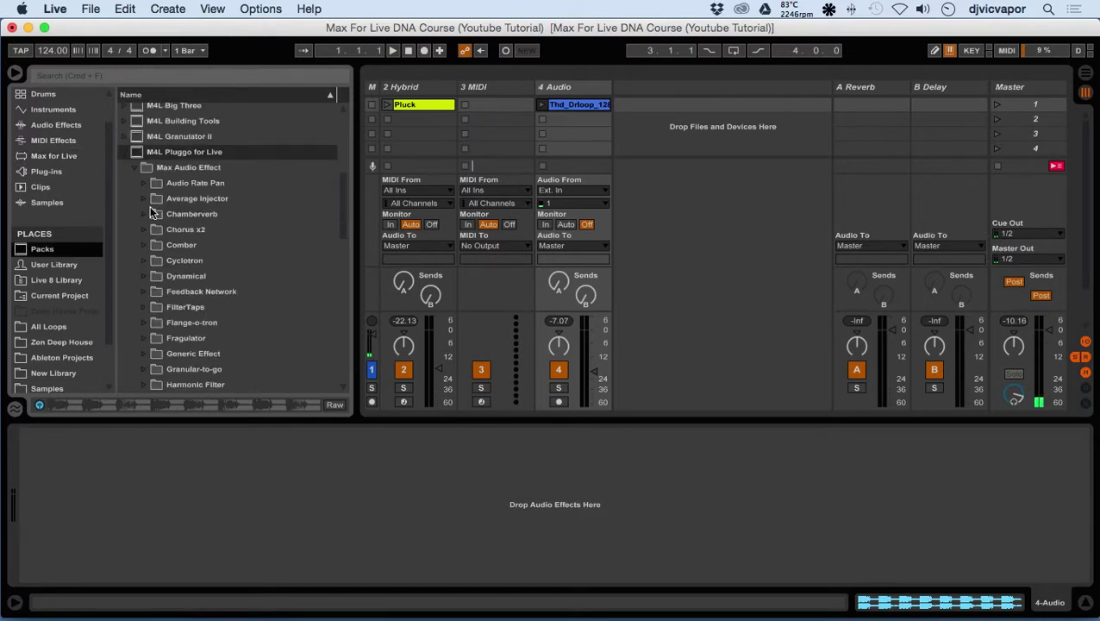
left_click(136, 168)
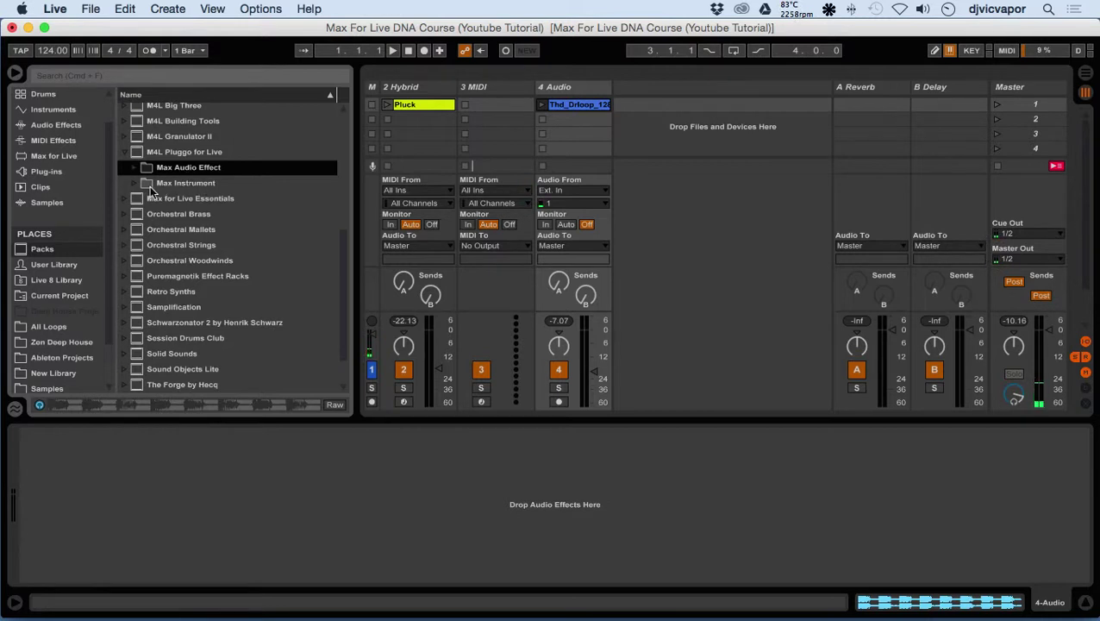
- Peek into Max Instrument and its Analogue Drums presets, then collapse them again
left_click(135, 183)
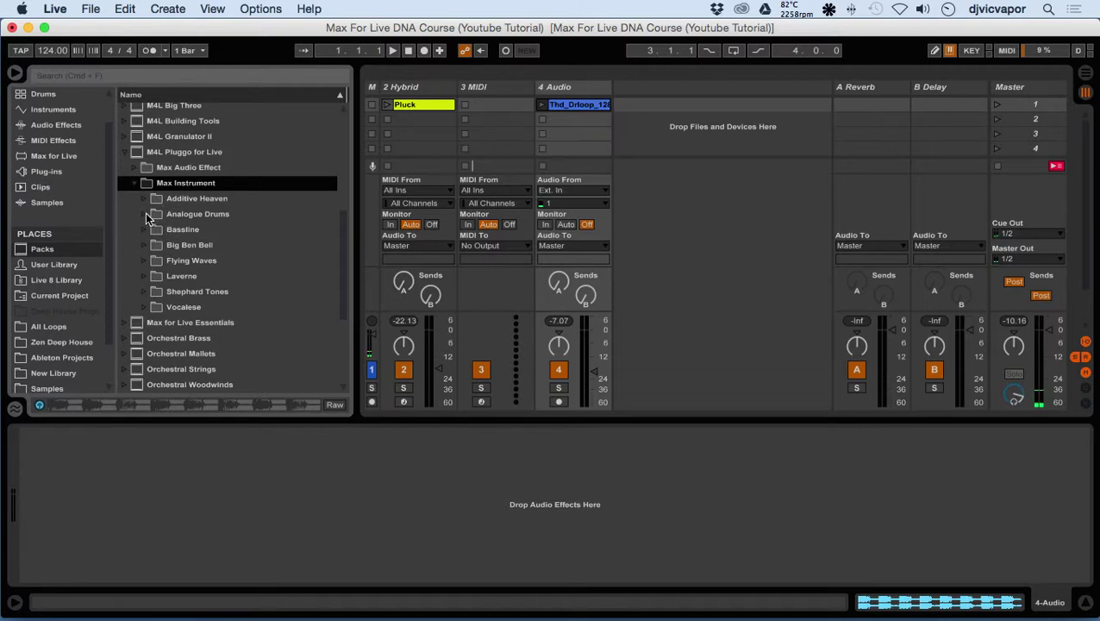
left_click(145, 214)
left_click(146, 215)
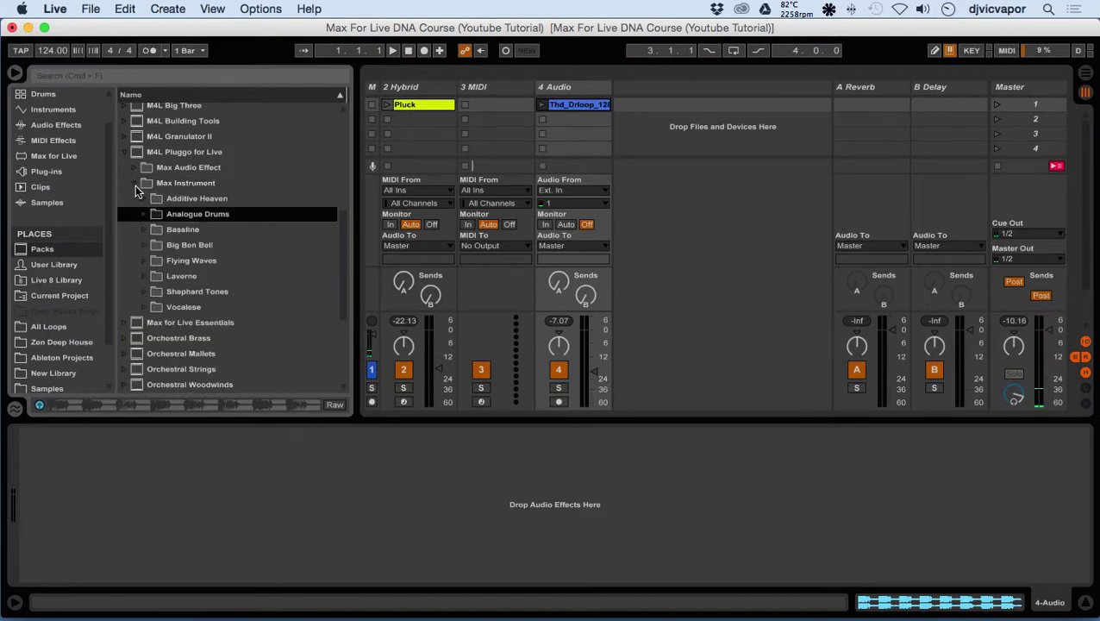
left_click(135, 184)
- Open Max Audio Effect > Harmonic Filter and pick the Shave and a Haircut preset
left_click(133, 168)
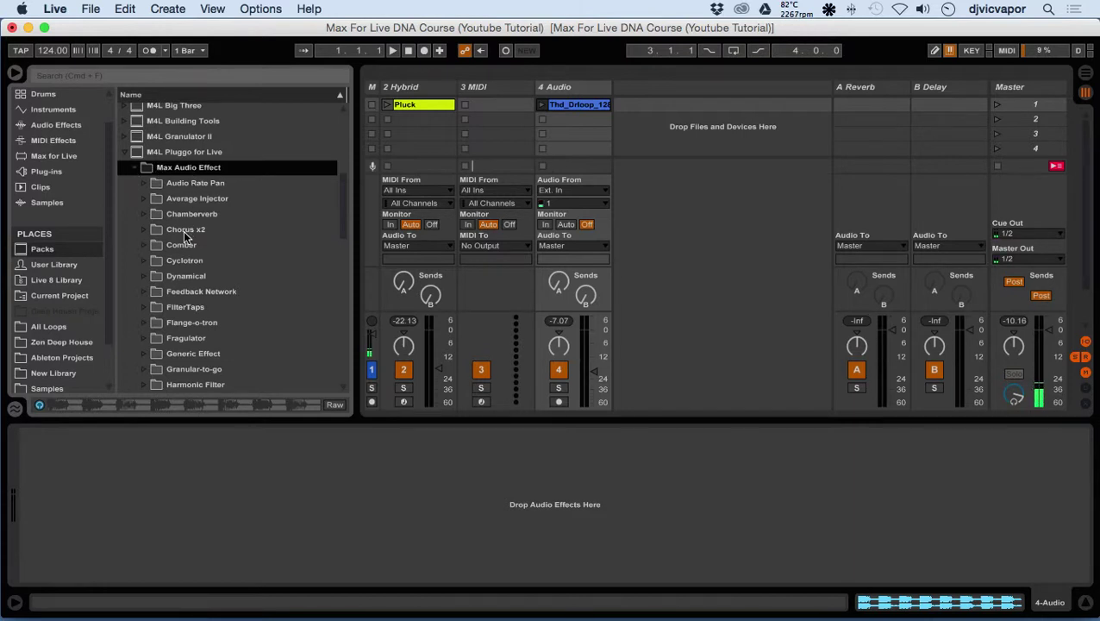
scroll(183, 231, "down", 5)
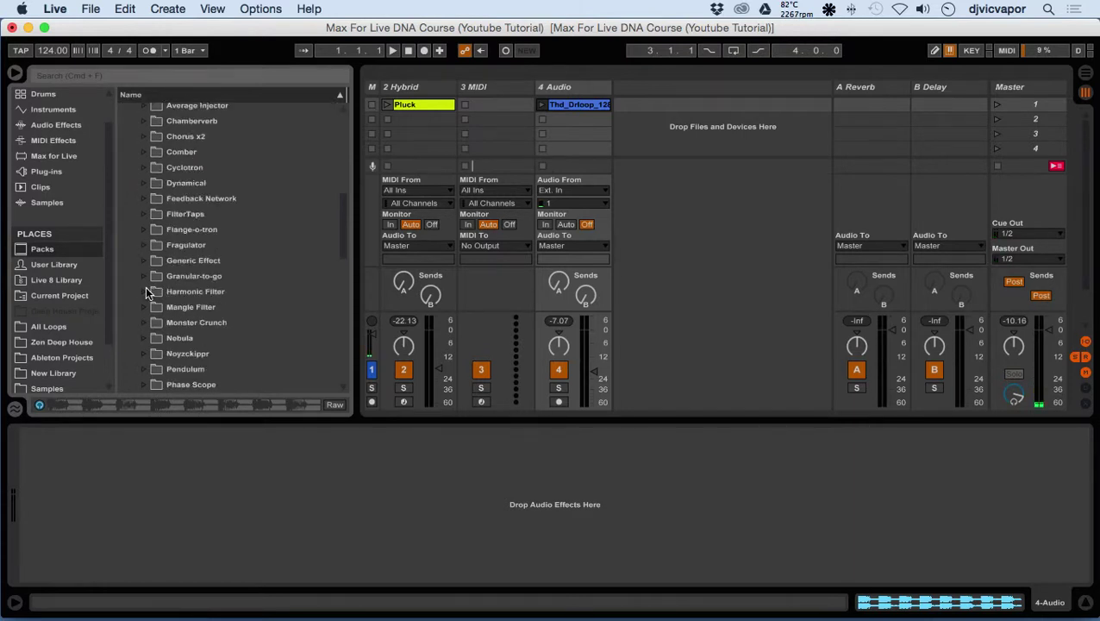
left_click(146, 293)
scroll(152, 292, "down", 3)
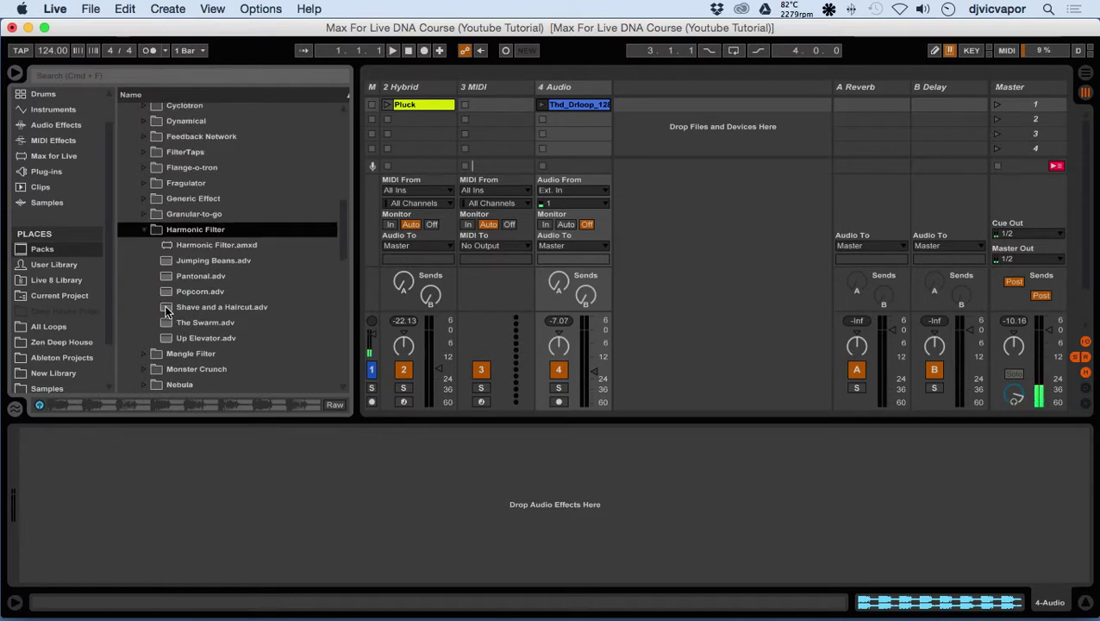
left_click(167, 309)
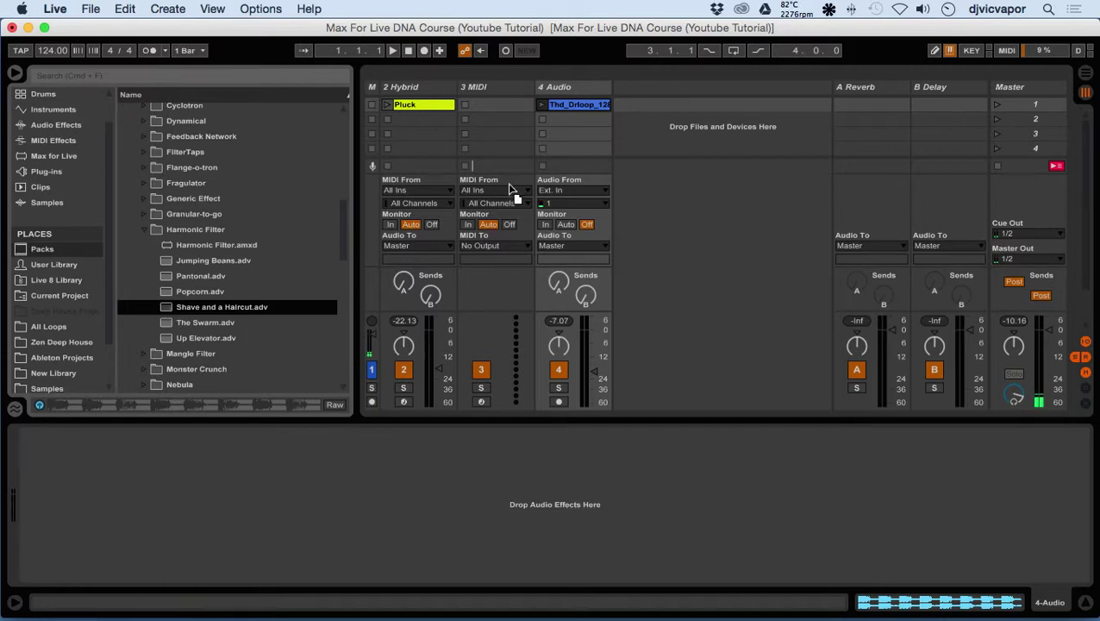
left_click_drag(573, 171, 569, 158)
- Load Shave and a Haircut on 4 Audio, launch the Thd_Drloop clip, and lower the track volume
left_click_drag(165, 308, 584, 168)
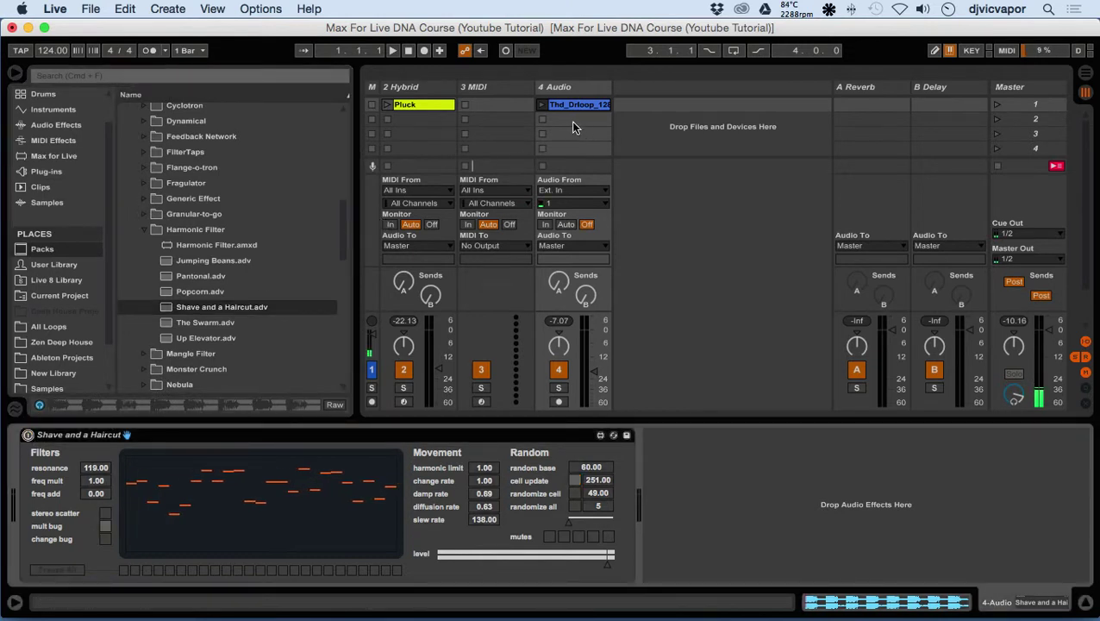
left_click(541, 105)
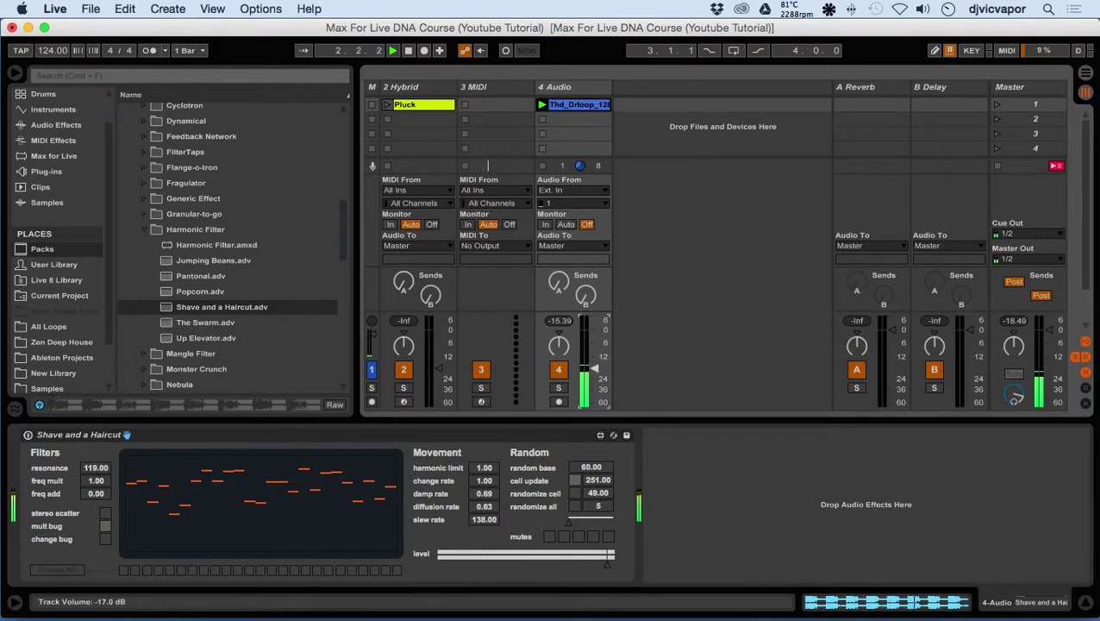
left_click_drag(593, 373, 594, 385)
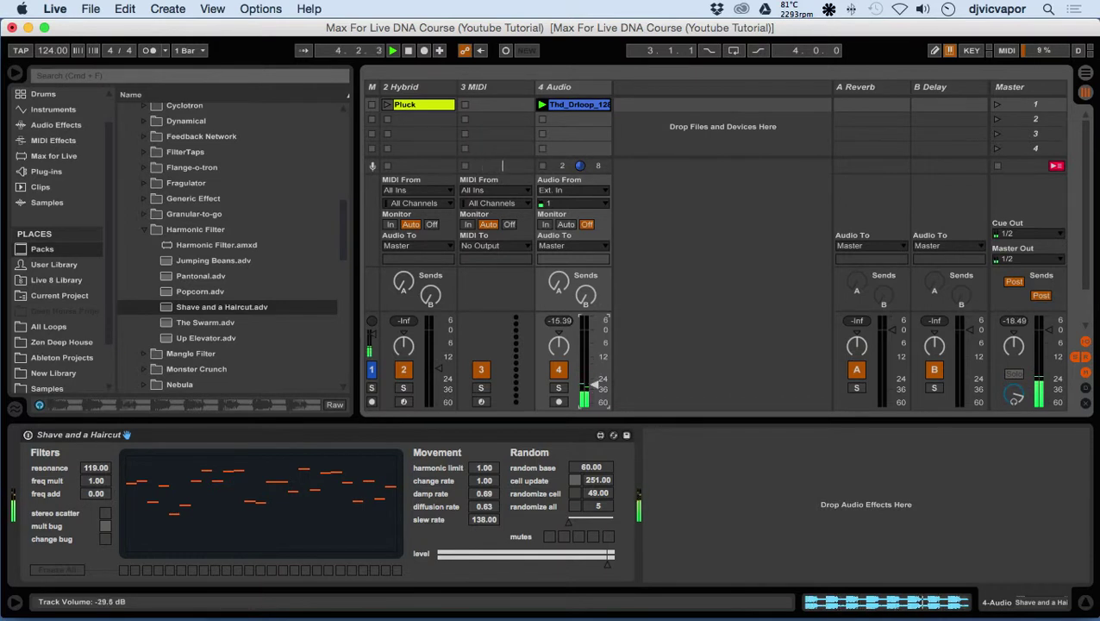
left_click_drag(593, 386, 593, 380)
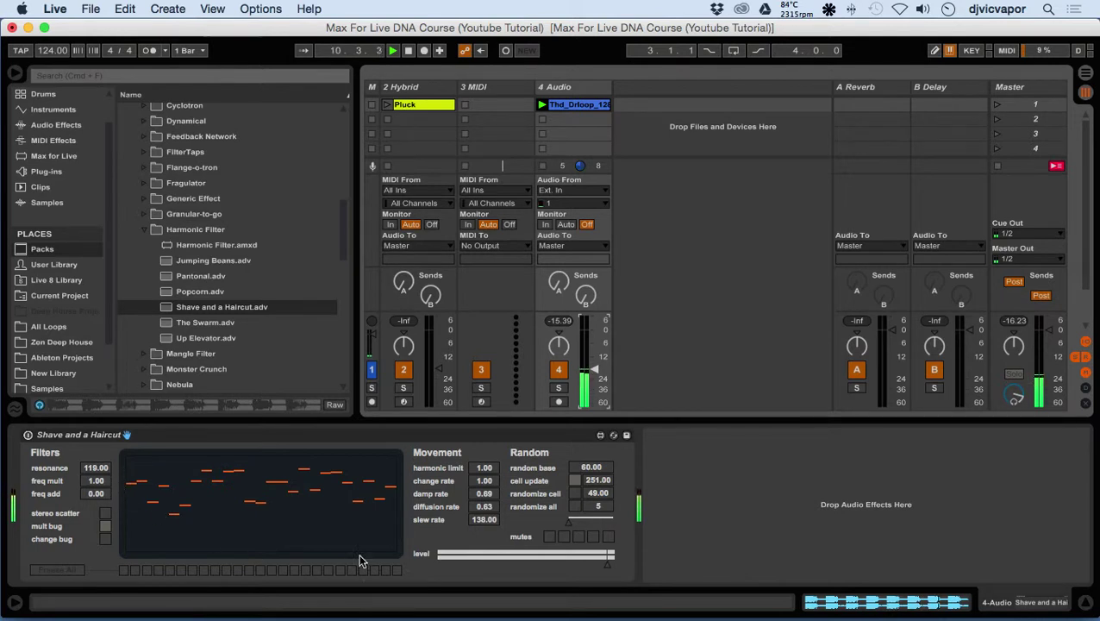
- Enable Shave and a Haircut, mute groups 2 and 4, redraw the steps, enable stereo scatter and randomize cell
left_click(29, 435)
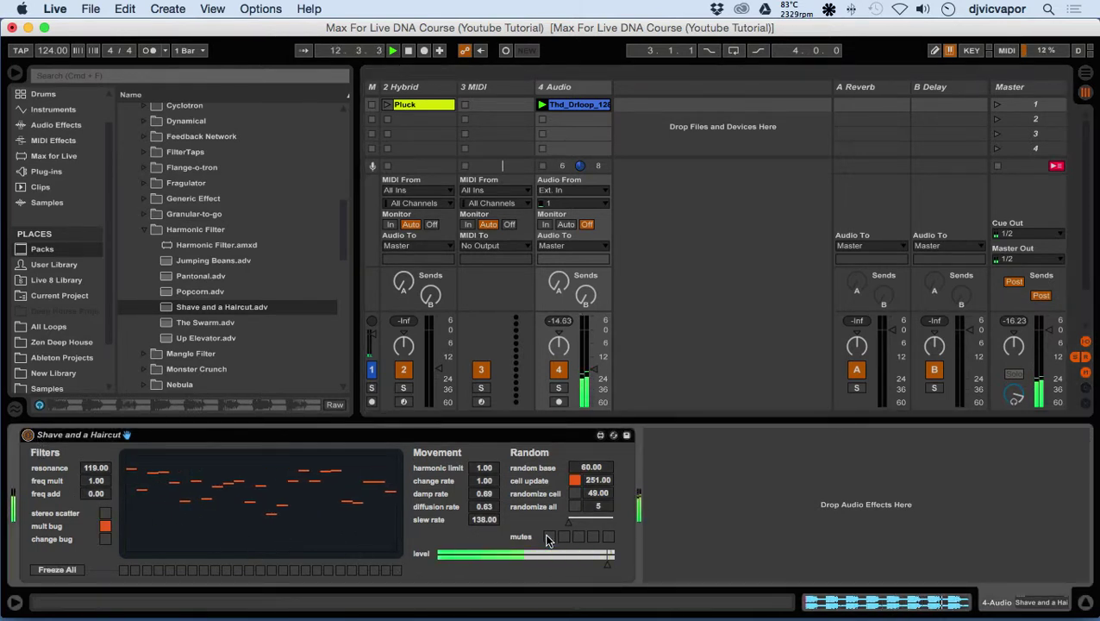
left_click_drag(566, 522, 581, 522)
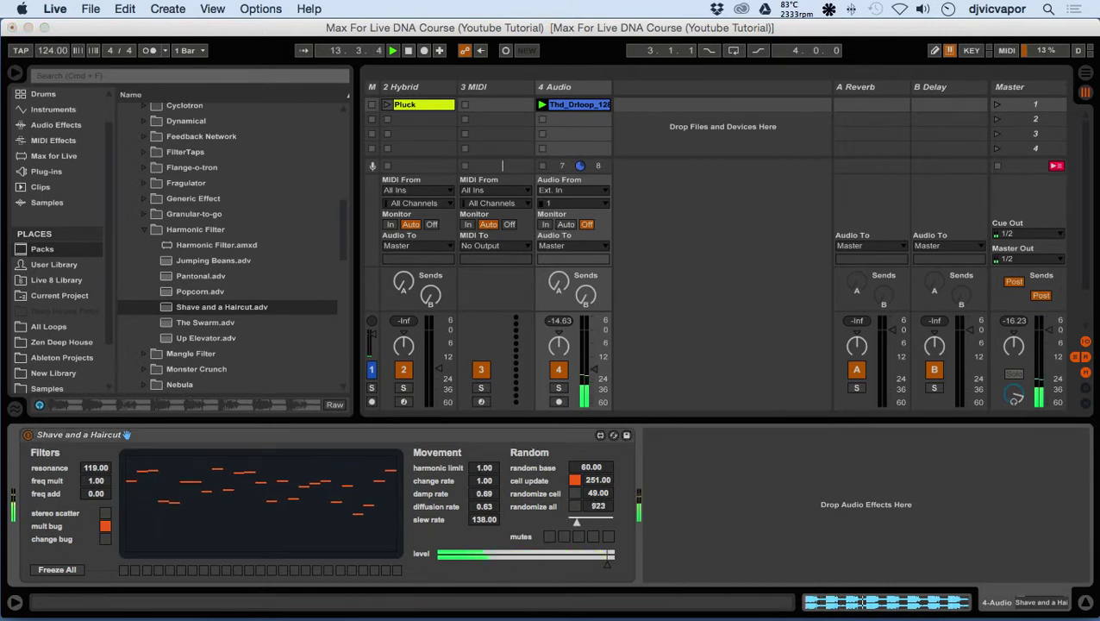
left_click(564, 537)
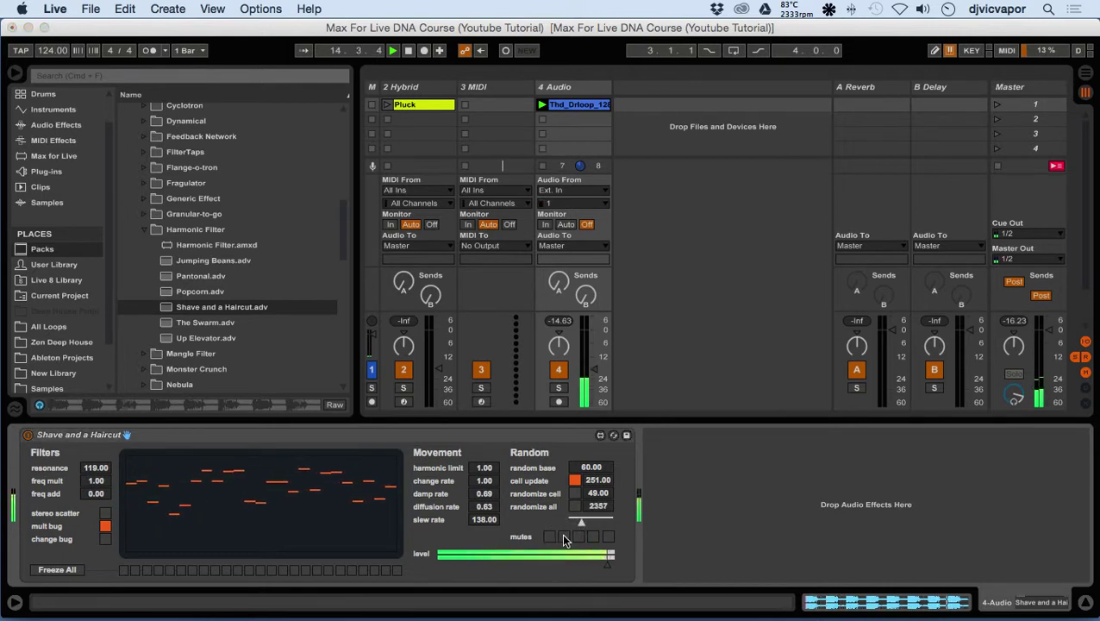
left_click(594, 536)
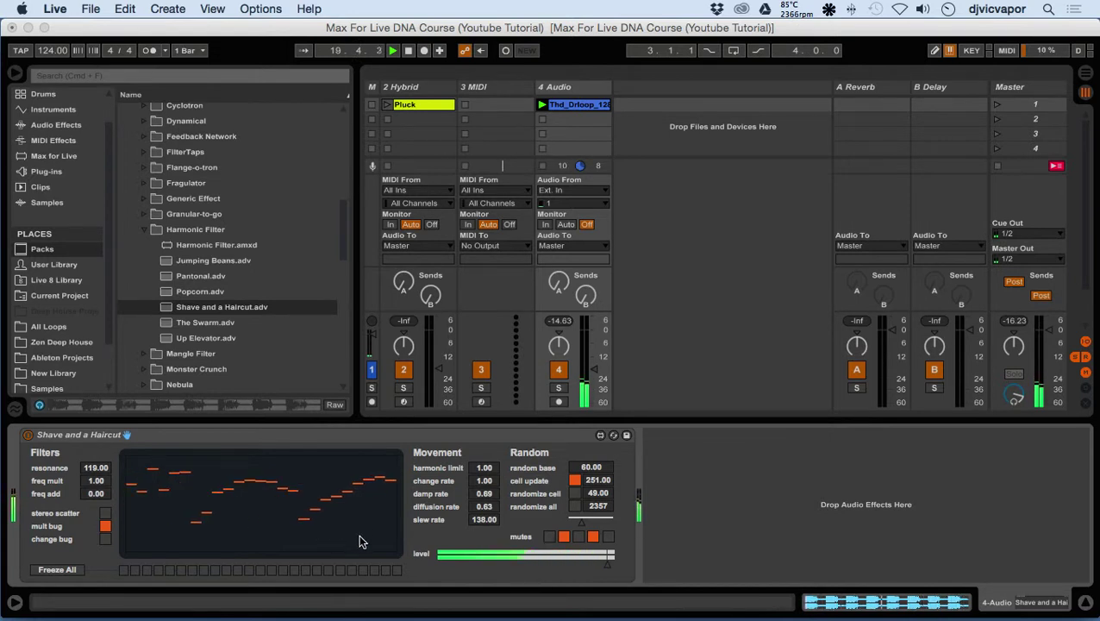
mouse_move(295, 515)
left_mouse_down()
mouse_move(220, 505)
mouse_move(162, 488)
left_mouse_up()
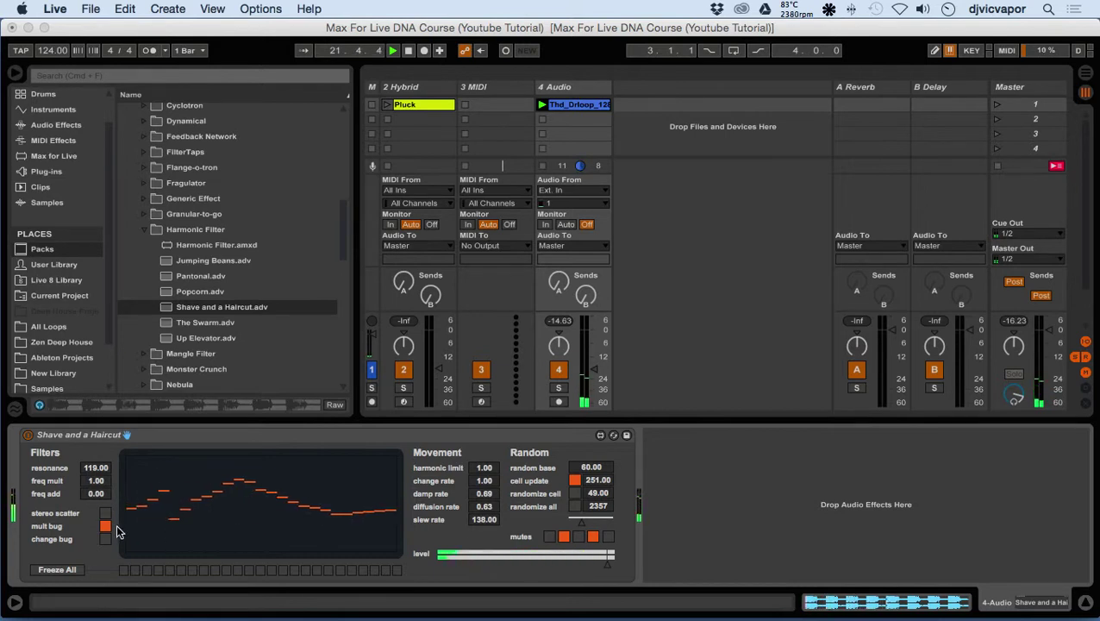
left_click(105, 513)
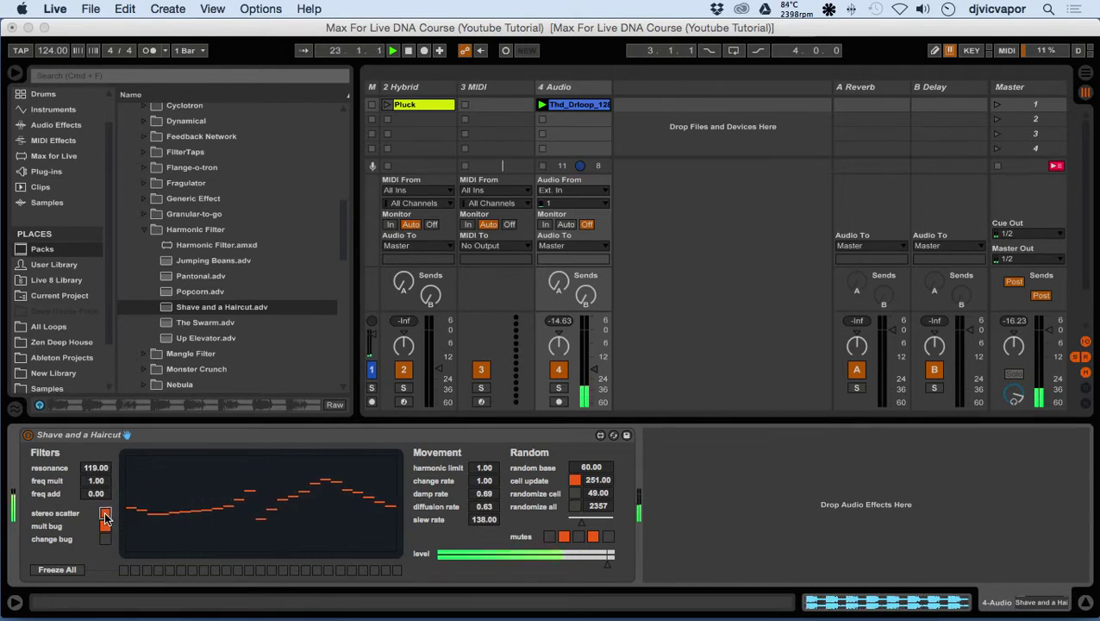
left_click(104, 527)
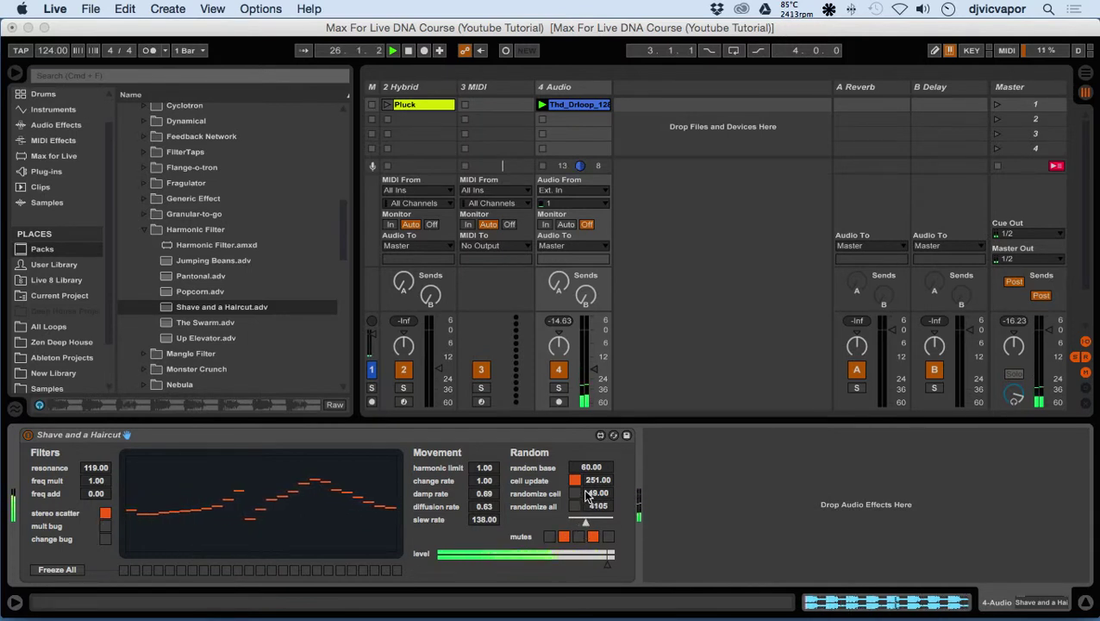
left_click(573, 494)
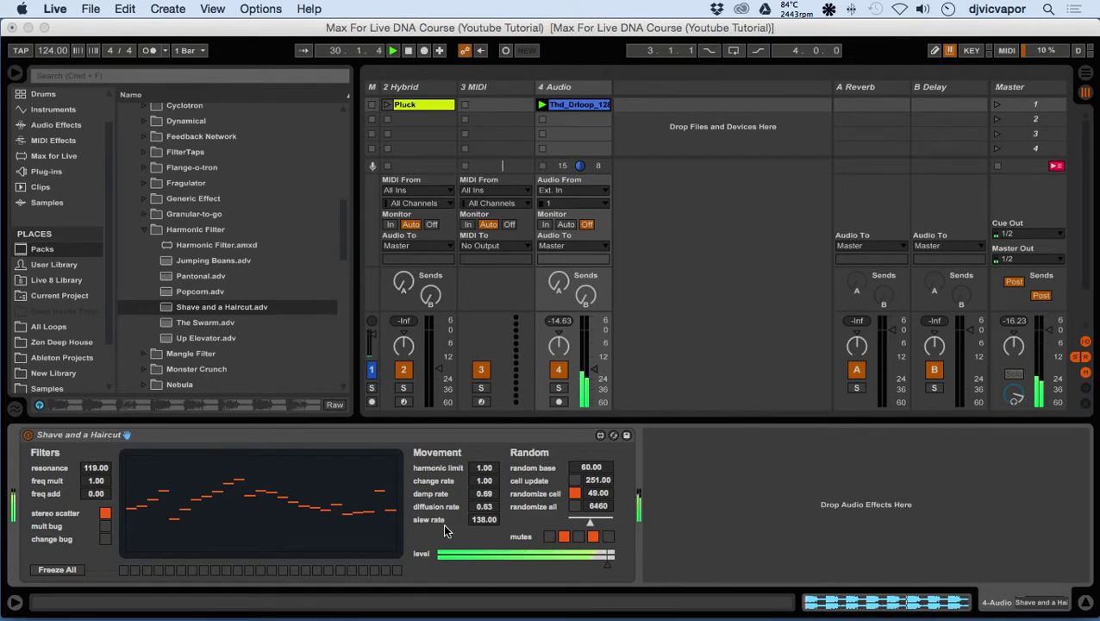
- Rearrange muted filter groups to 1, 3 and 5, switch to randomize all, and turn on cell update
left_click(550, 536)
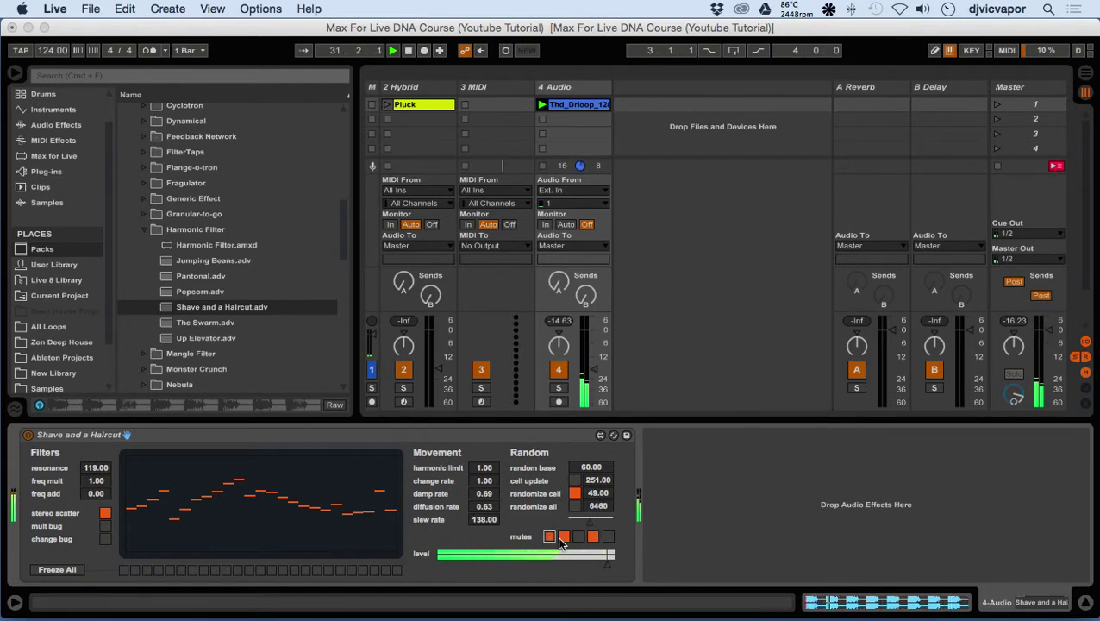
left_click(578, 536)
left_click(565, 538)
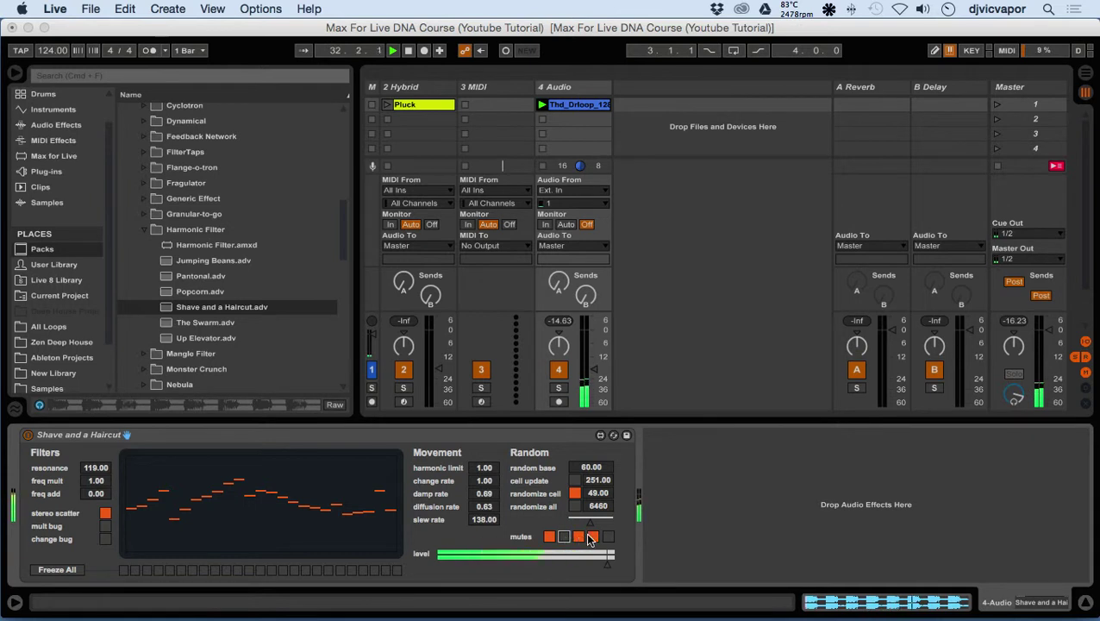
left_click(608, 536)
left_click(593, 536)
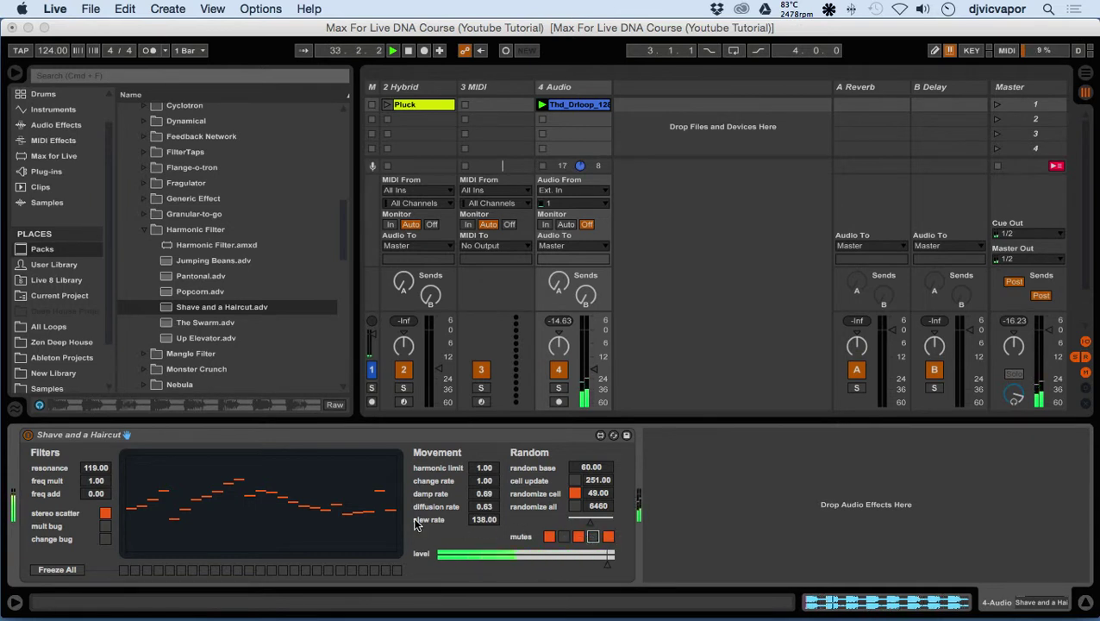
left_click(575, 506)
left_click(575, 492)
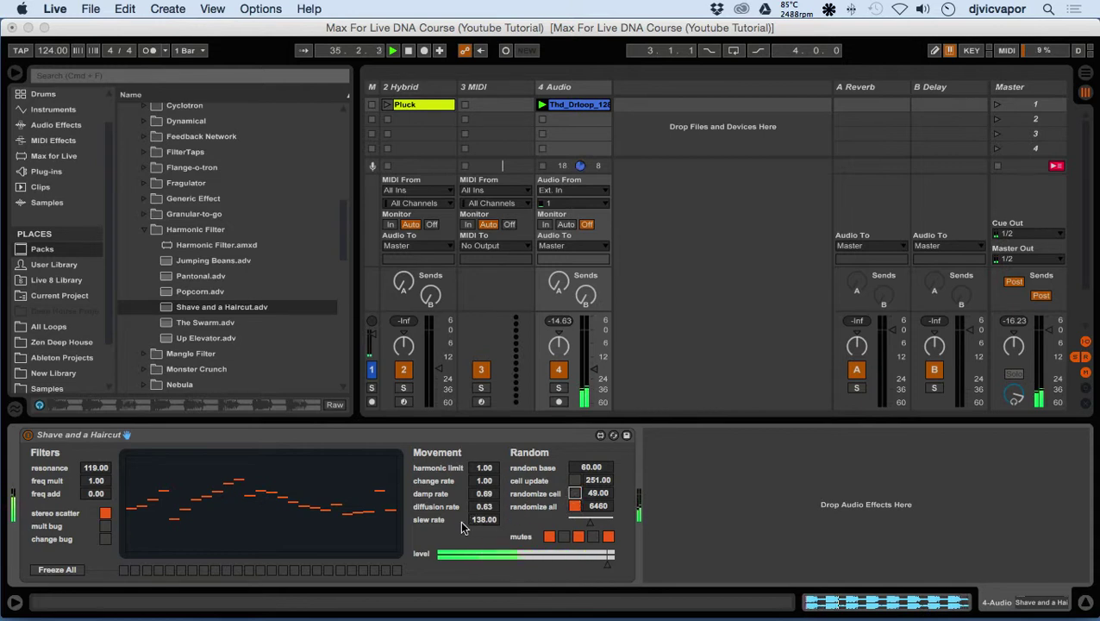
left_click(261, 479)
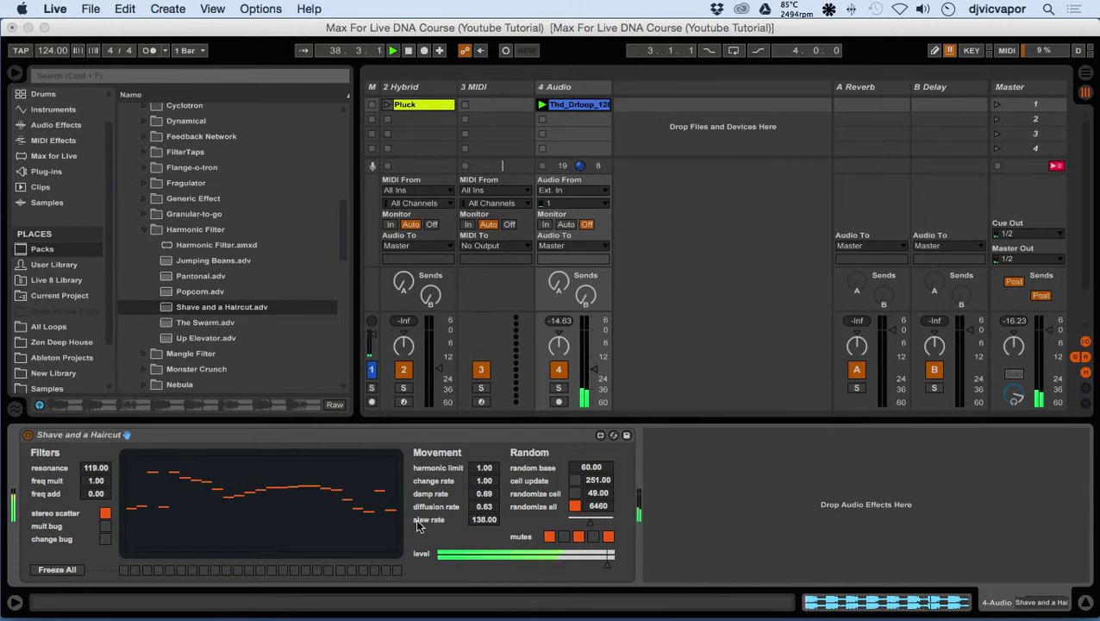
left_click(575, 480)
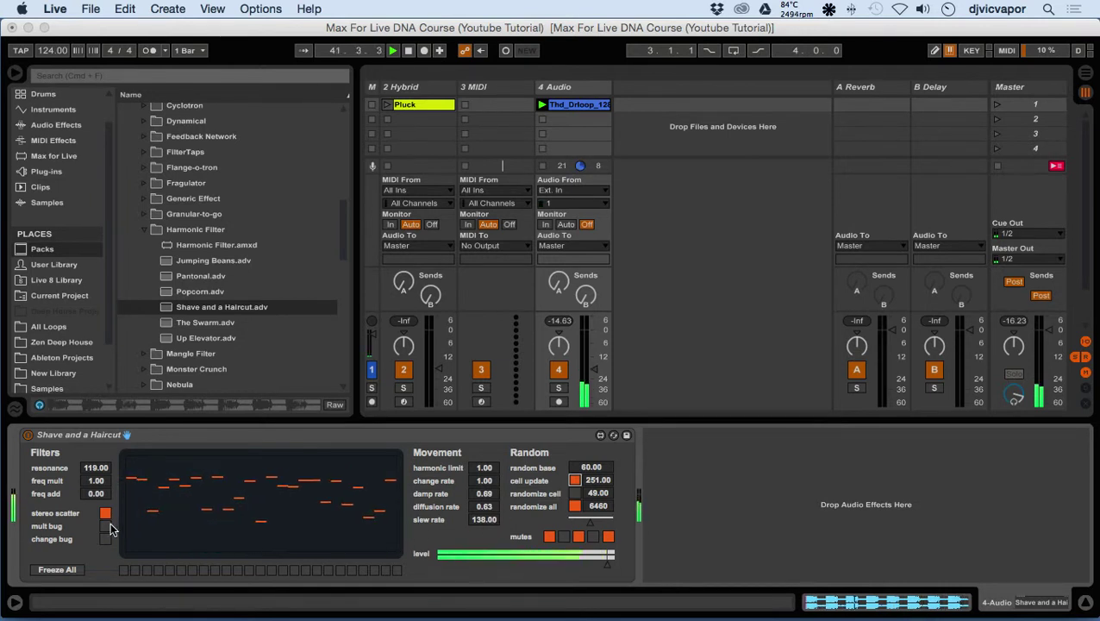
- Toggle freezing and mute several early and late steps of the filter sequence
left_click(75, 573)
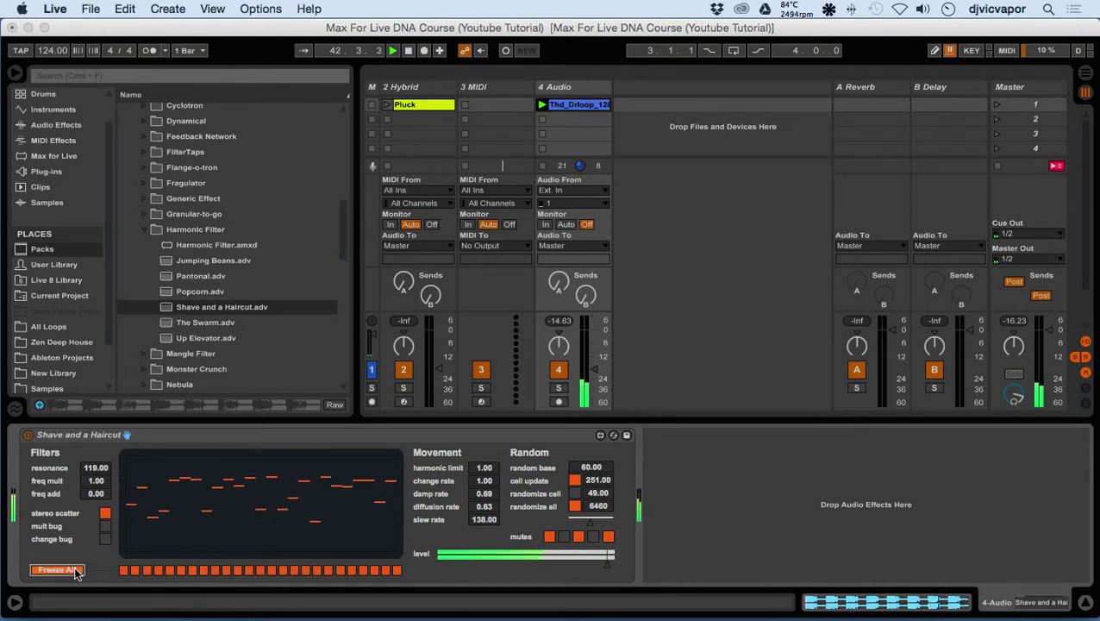
left_click(134, 570)
left_click(169, 570)
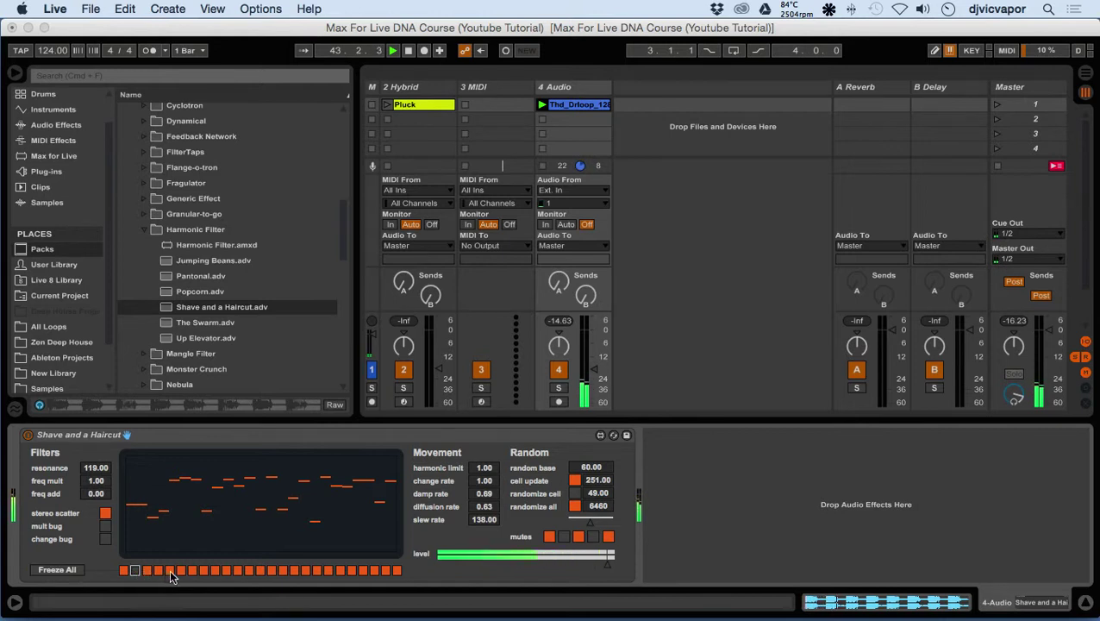
left_click(214, 570)
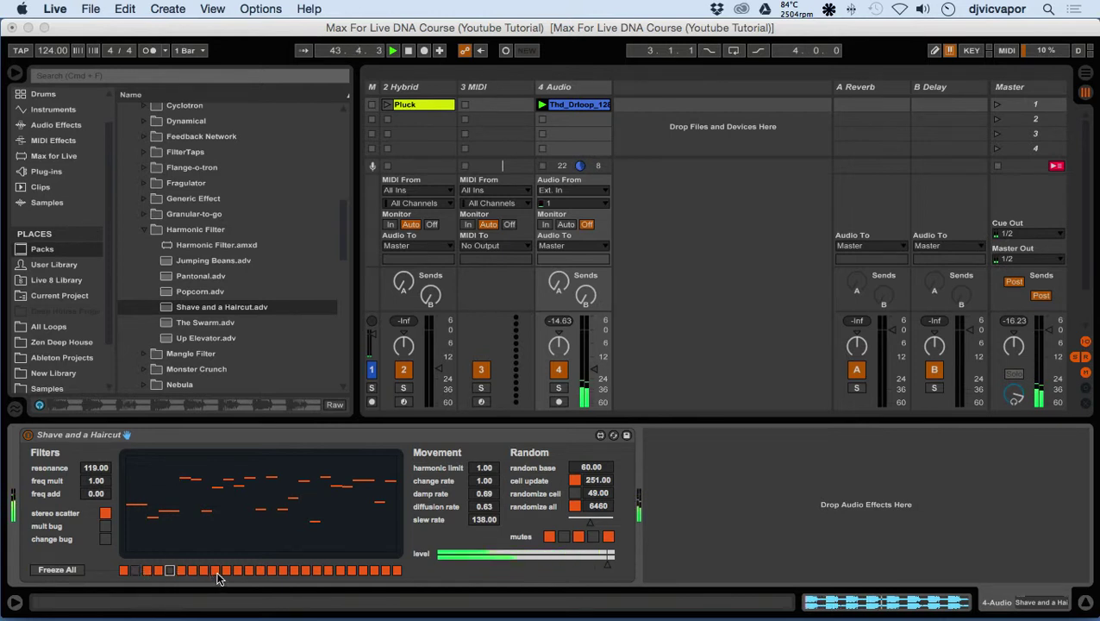
left_click(294, 570)
left_click(306, 570)
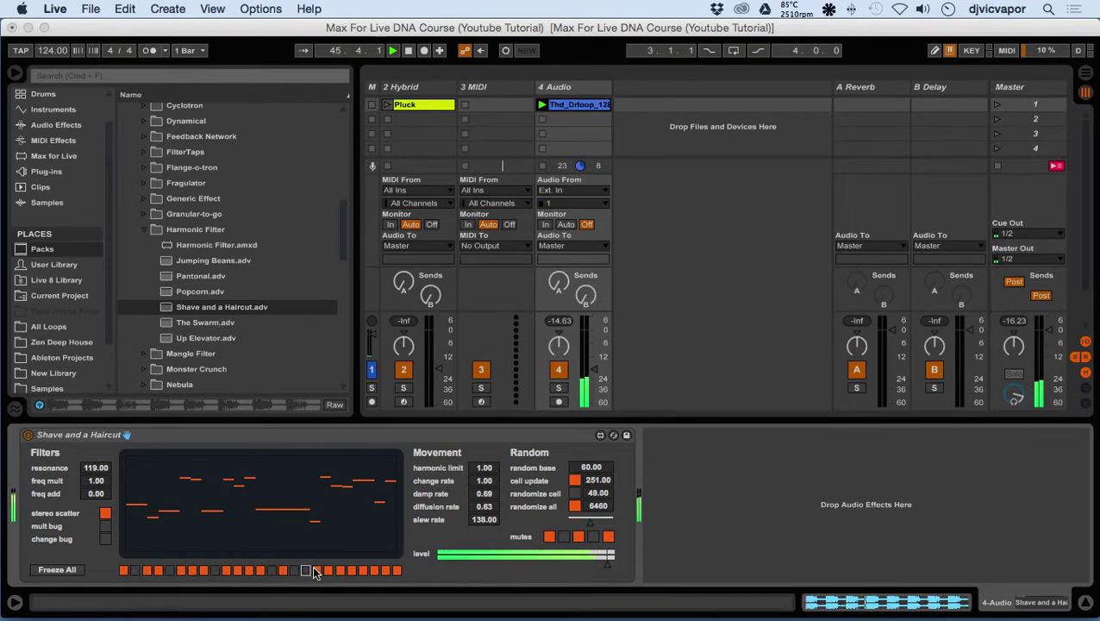
left_click(316, 570)
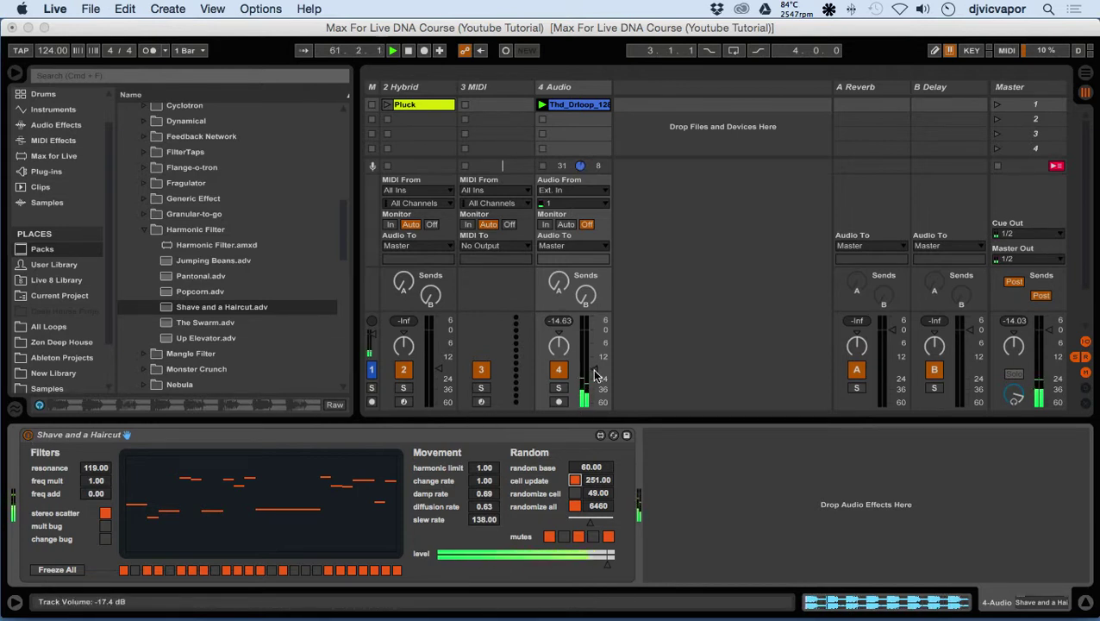
- Lower 4 Audio to -21 dB and bypass Shave and a Haircut
left_click_drag(591, 372, 594, 378)
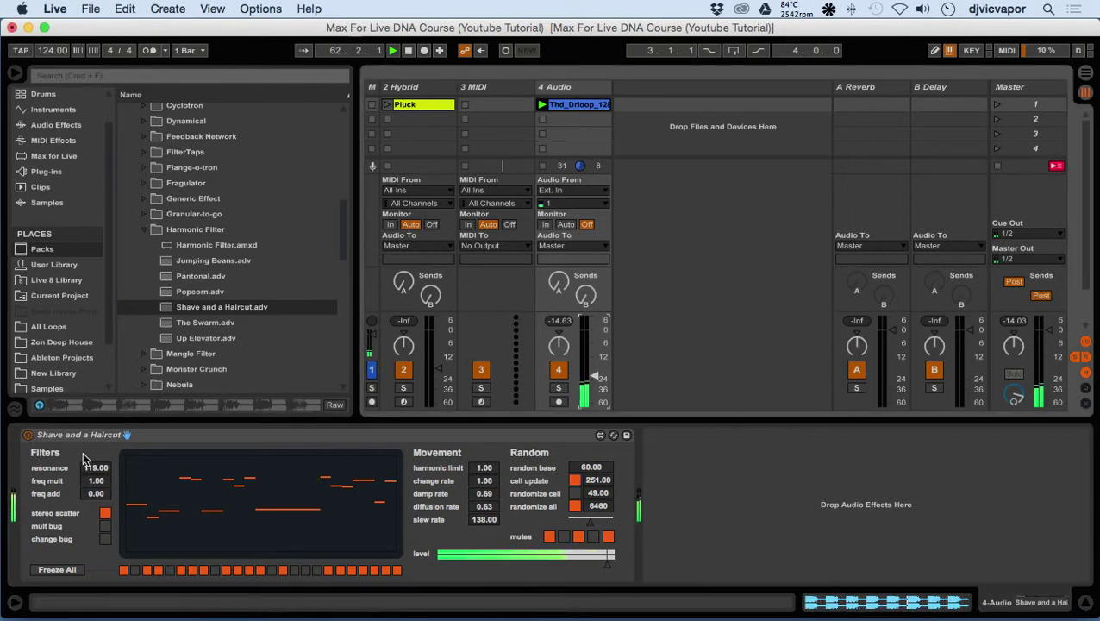
left_click(28, 435)
- Delete Shave and a Haircut and load Hopalong.adv from the Mangle Filter folder onto 4 Audio
key("Delete")
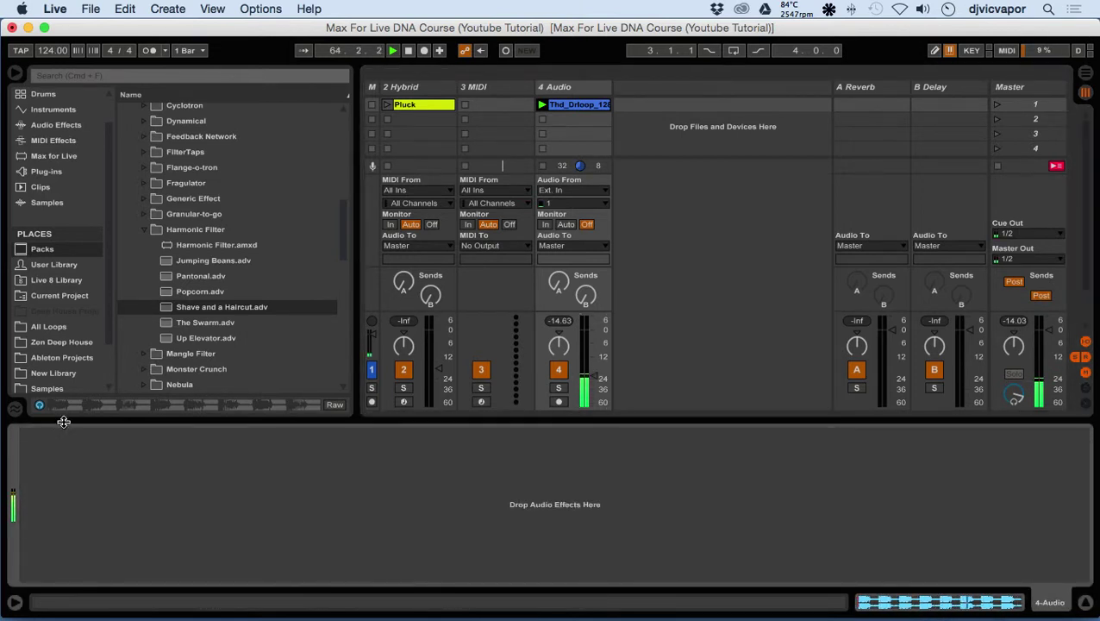
left_click(143, 231)
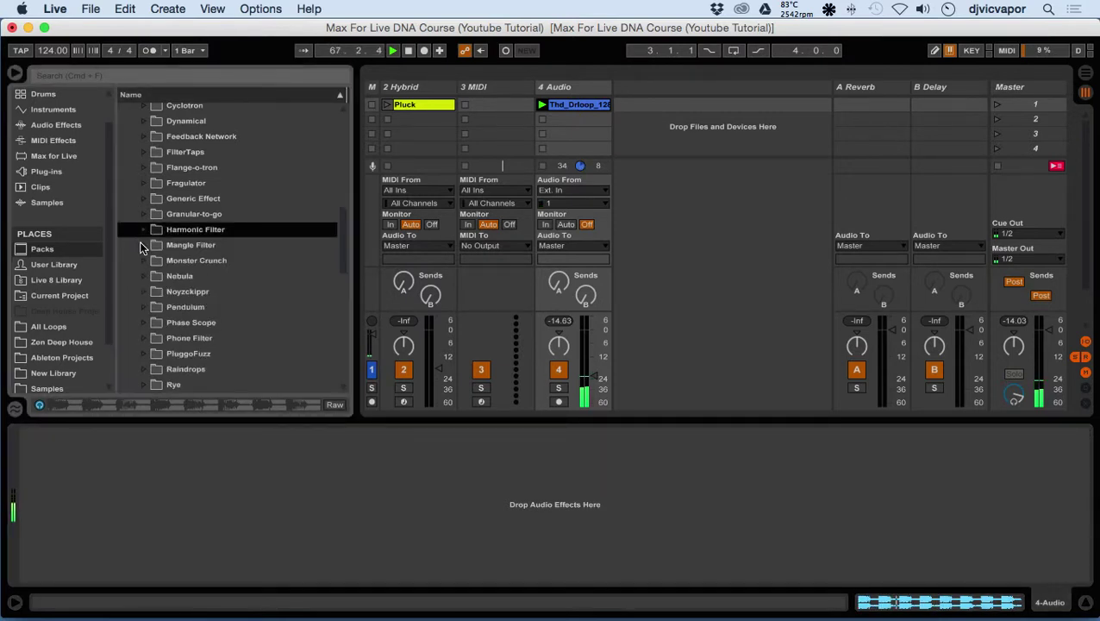
left_click(143, 246)
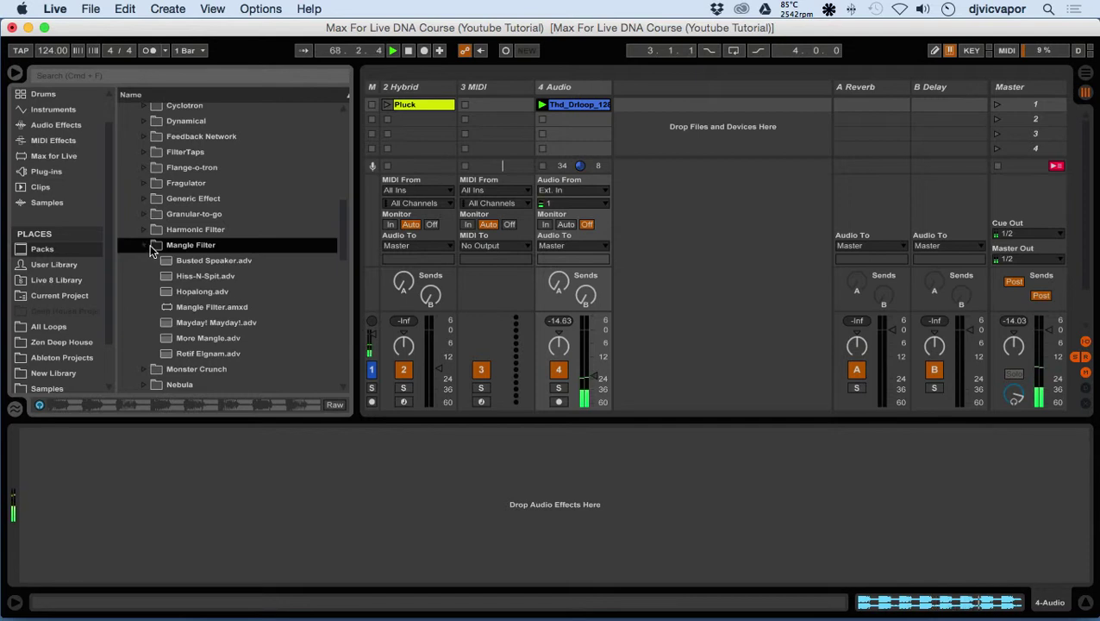
left_click(168, 296)
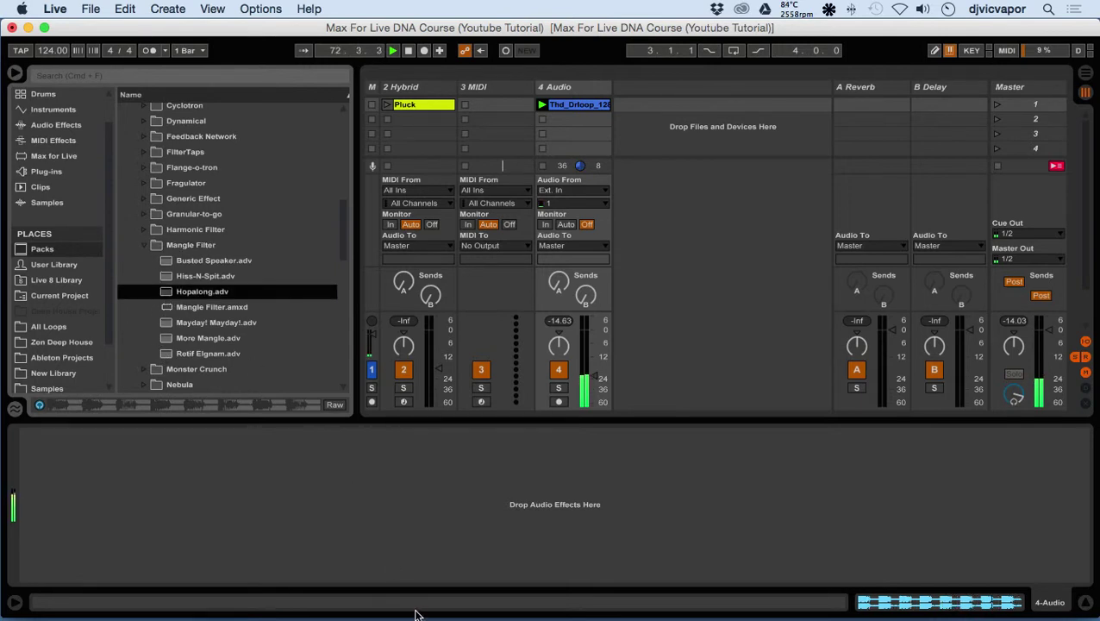
key("Return")
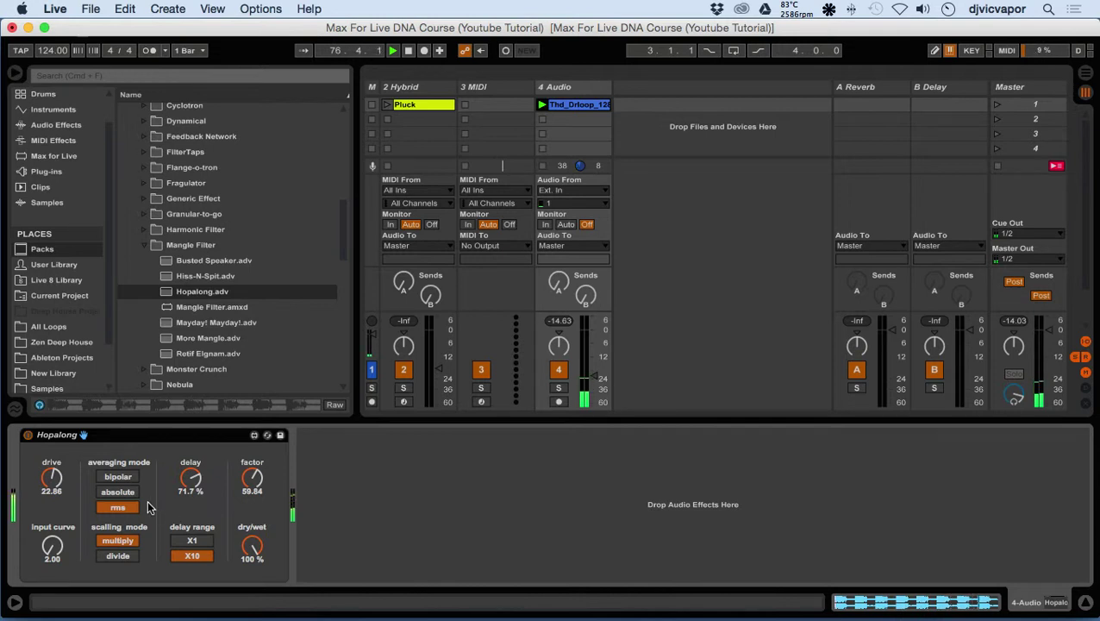
- Set Hopalong to absolute and divide, with dry/wet 41.7 %, delay 92.9 %, factor 83.48, drive 13.83
left_click(122, 492)
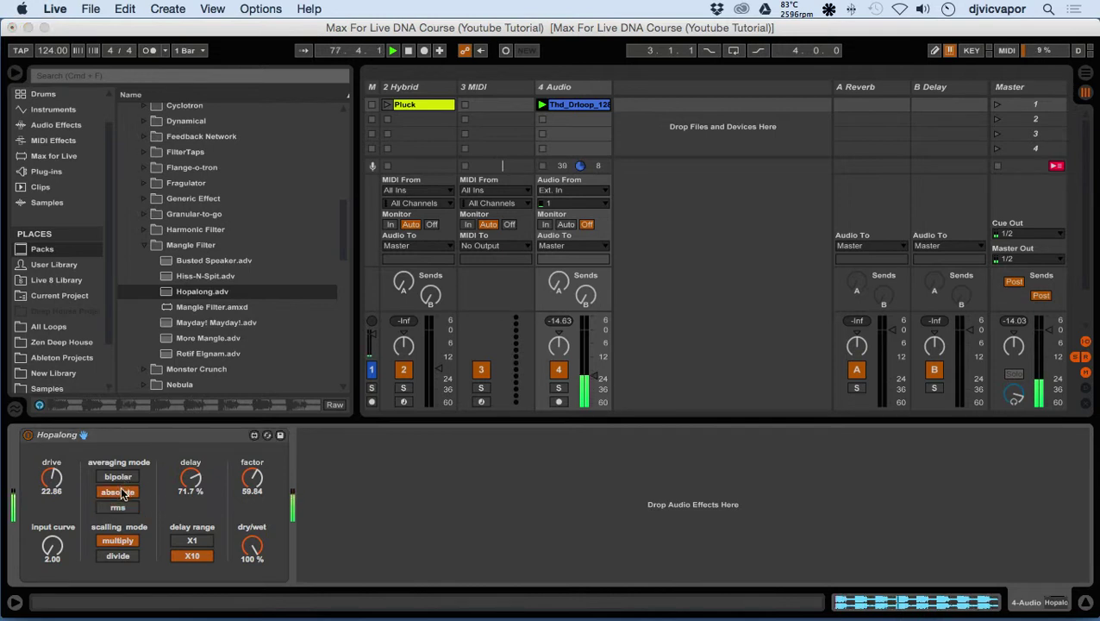
left_click(120, 506)
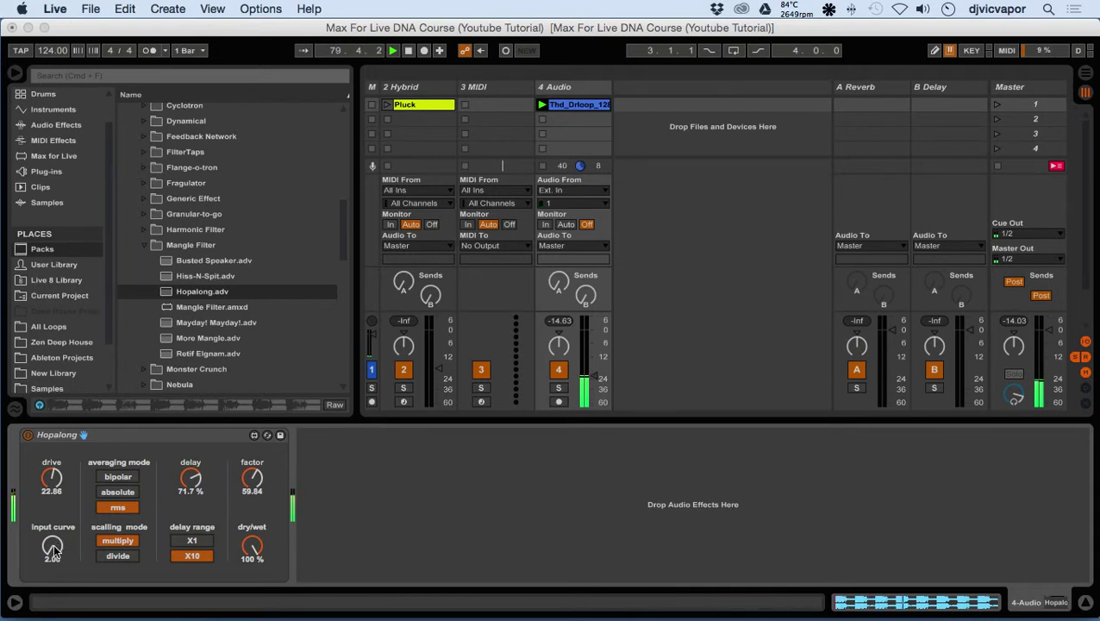
left_click_drag(53, 550, 52, 579)
left_click_drag(265, 556, 265, 603)
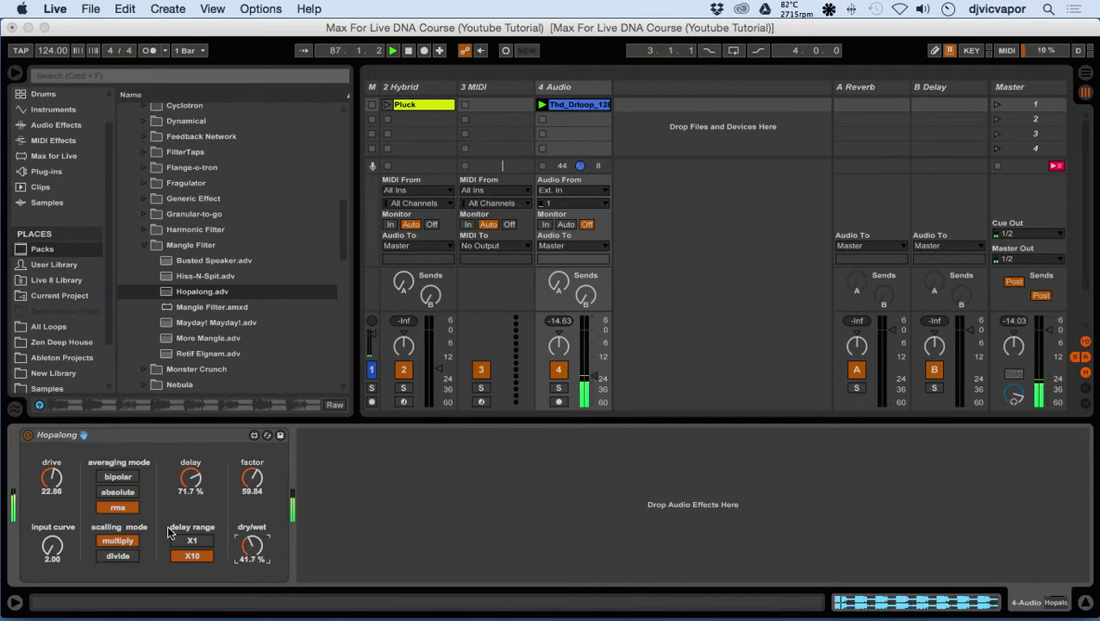
left_click(118, 555)
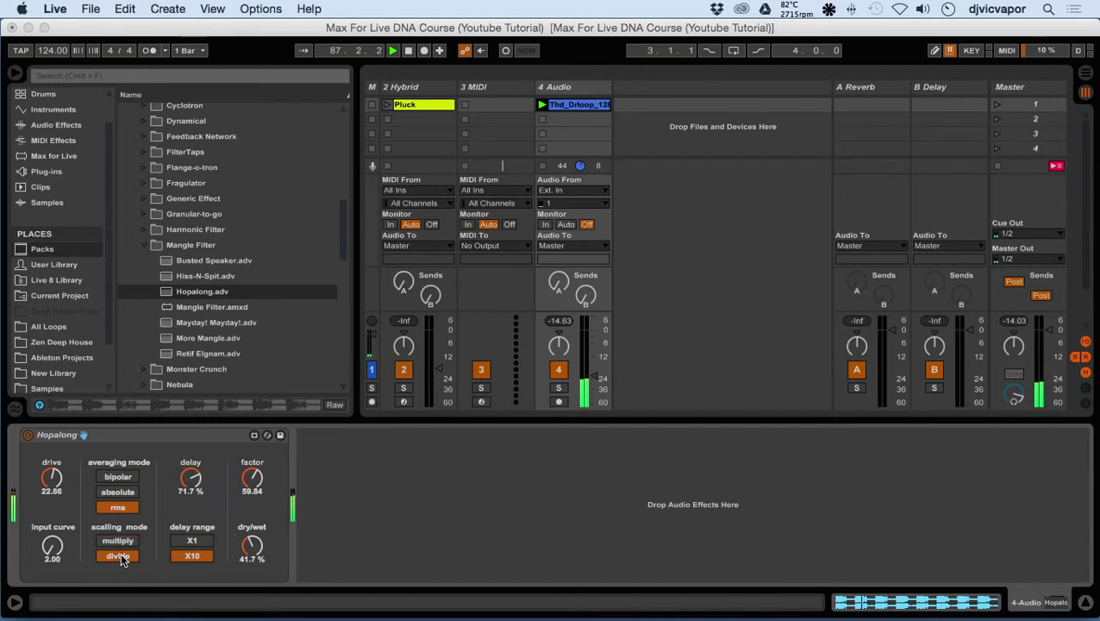
left_click(118, 495)
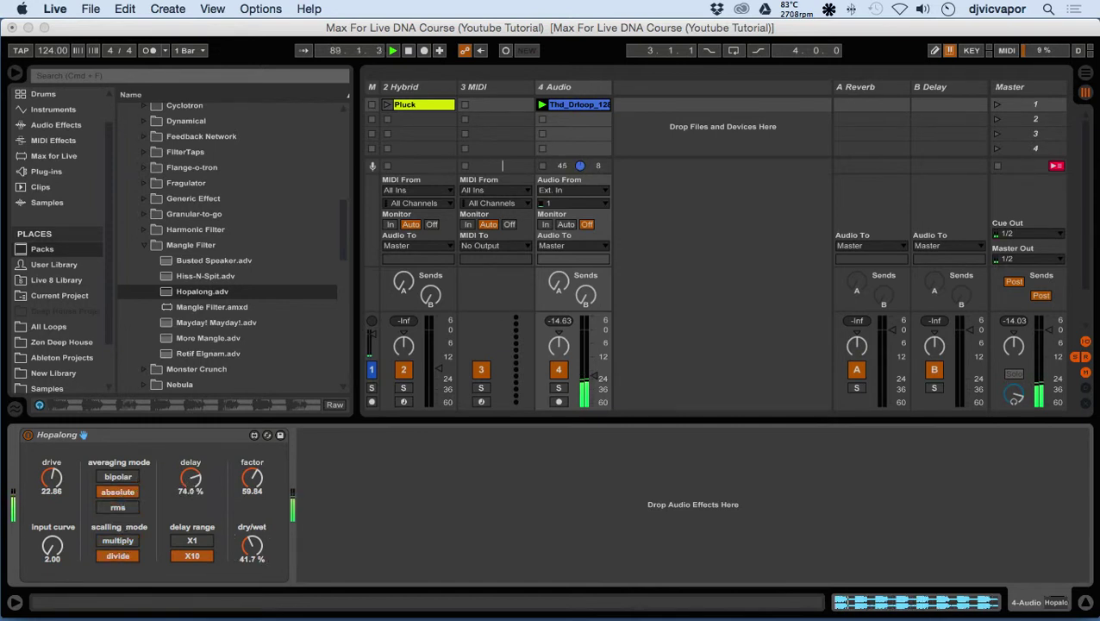
left_click_drag(190, 478, 191, 464)
left_click_drag(252, 478, 252, 466)
left_click_drag(52, 478, 51, 491)
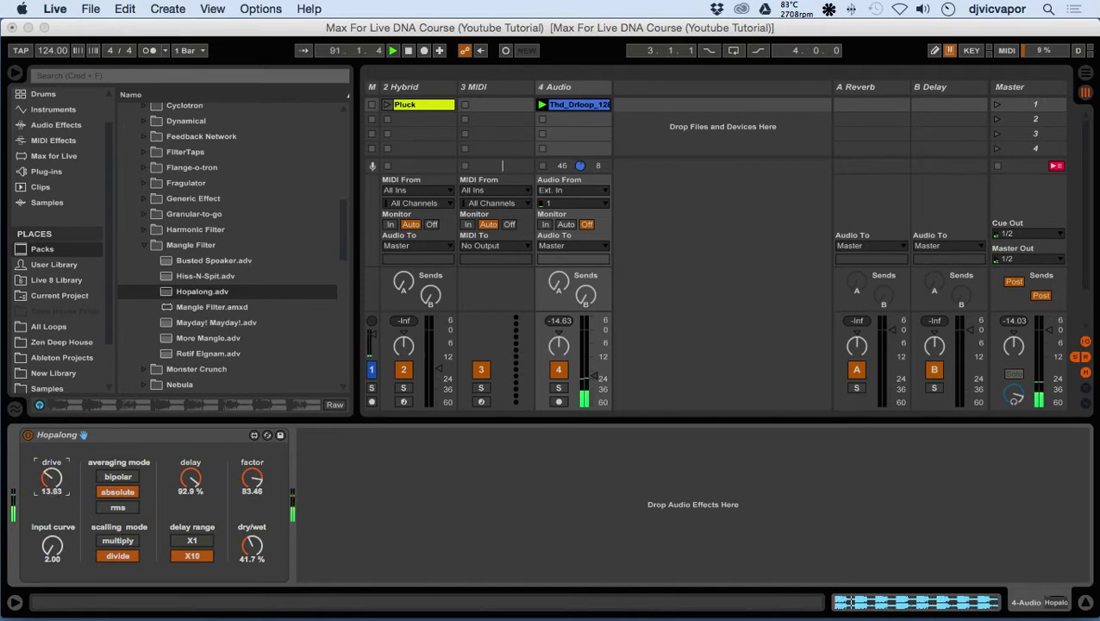
- Delete Hopalong from 4 Audio and drop the track volume to -22 dB
left_click(181, 441)
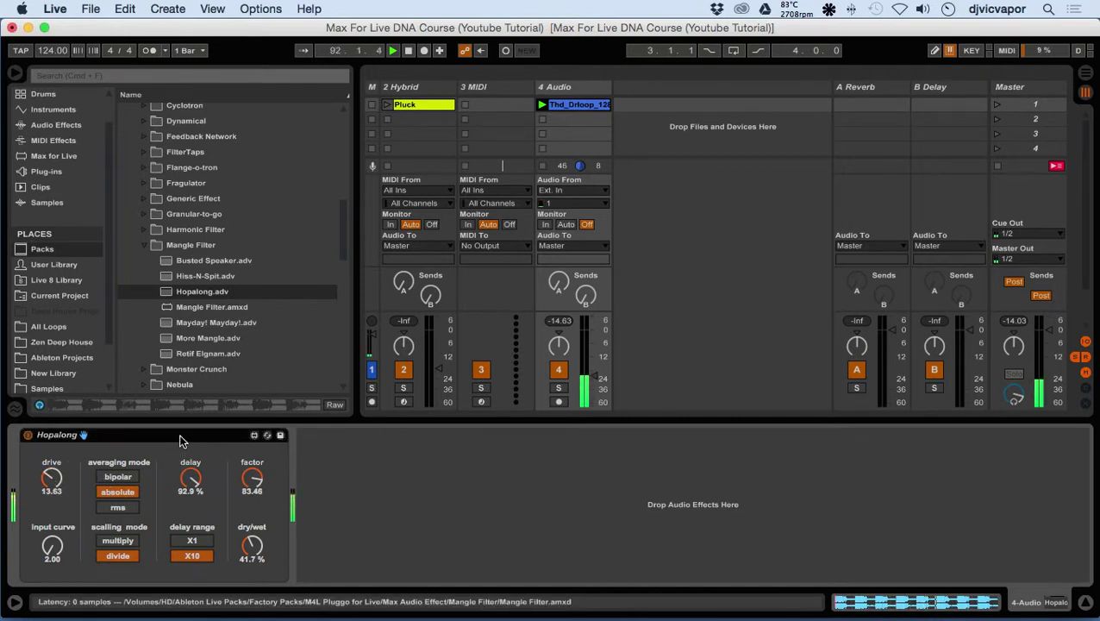
key("Delete")
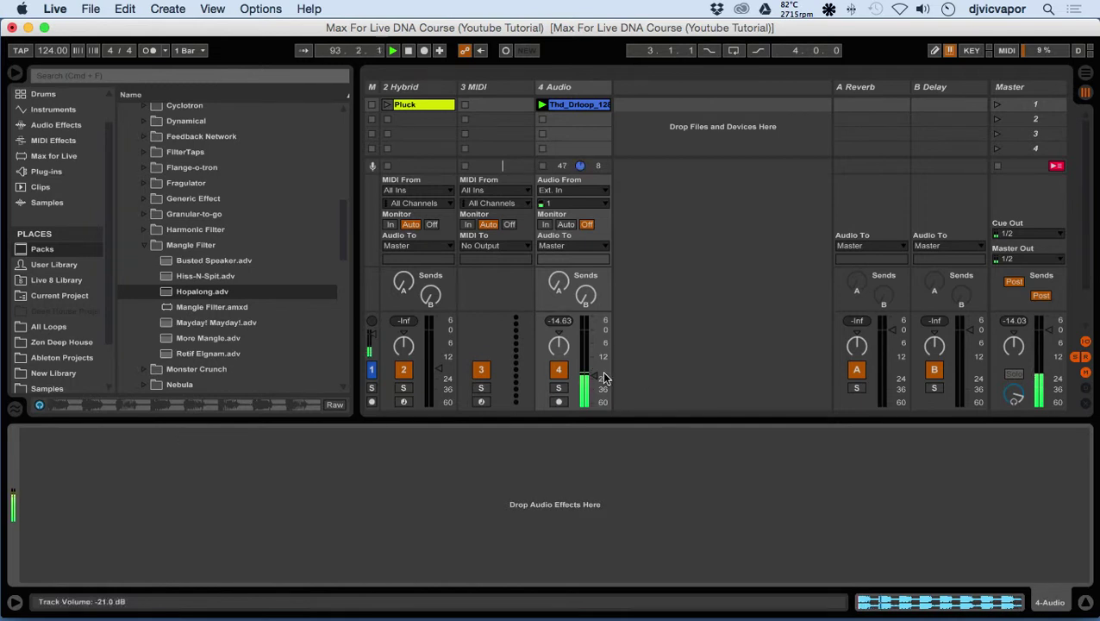
left_click_drag(599, 379, 600, 382)
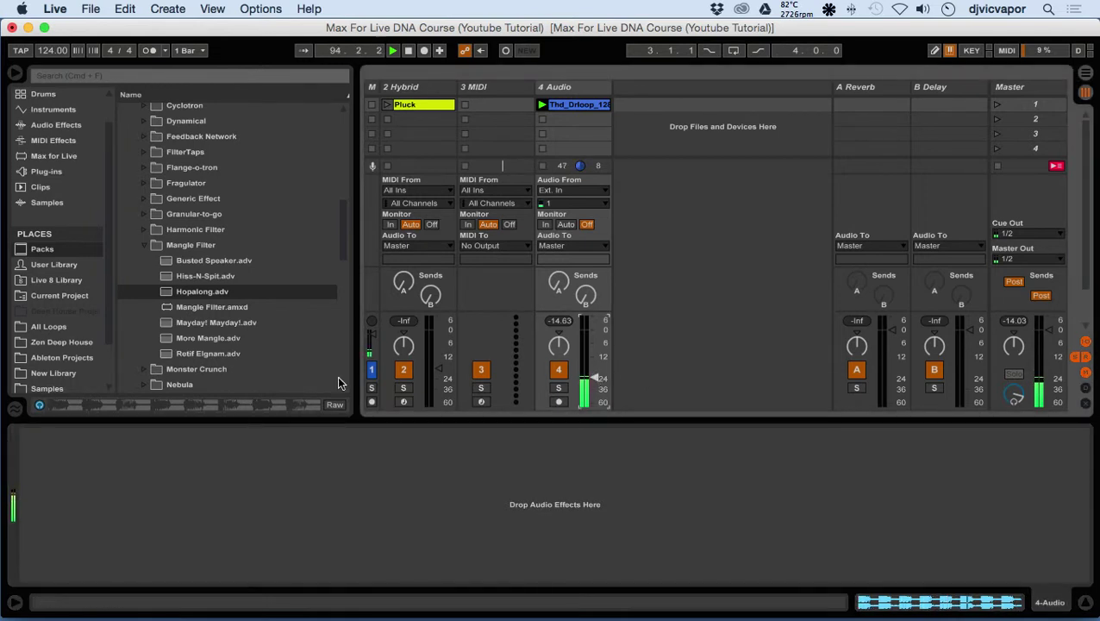
- Collapse Mangle Filter and expand the Chorus x2 presets in the browser
left_click(146, 245)
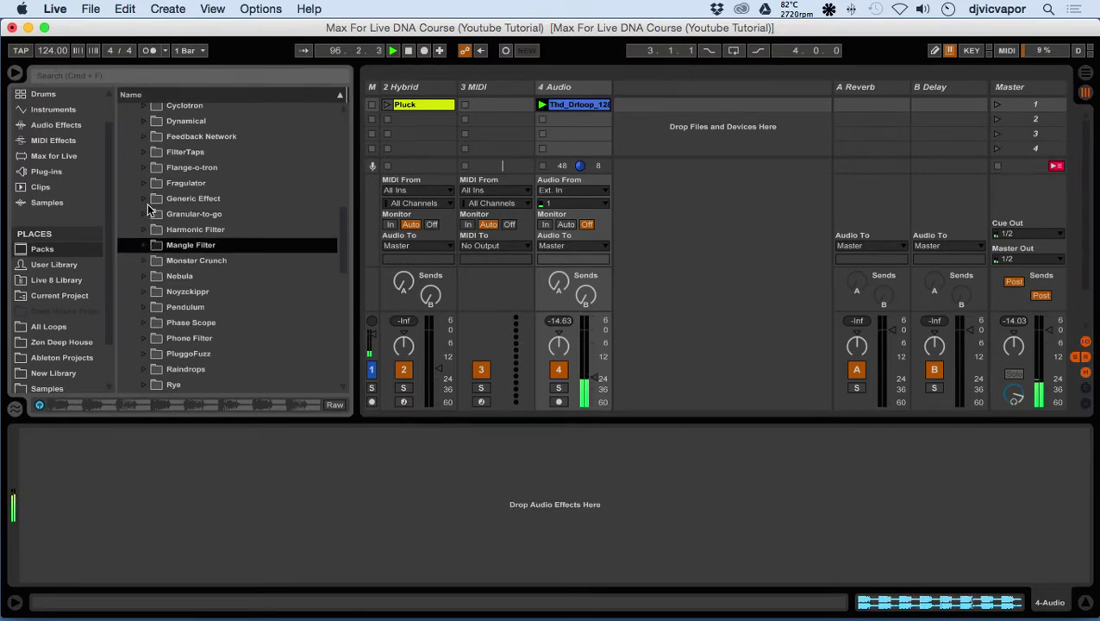
scroll(148, 207, "up", 3)
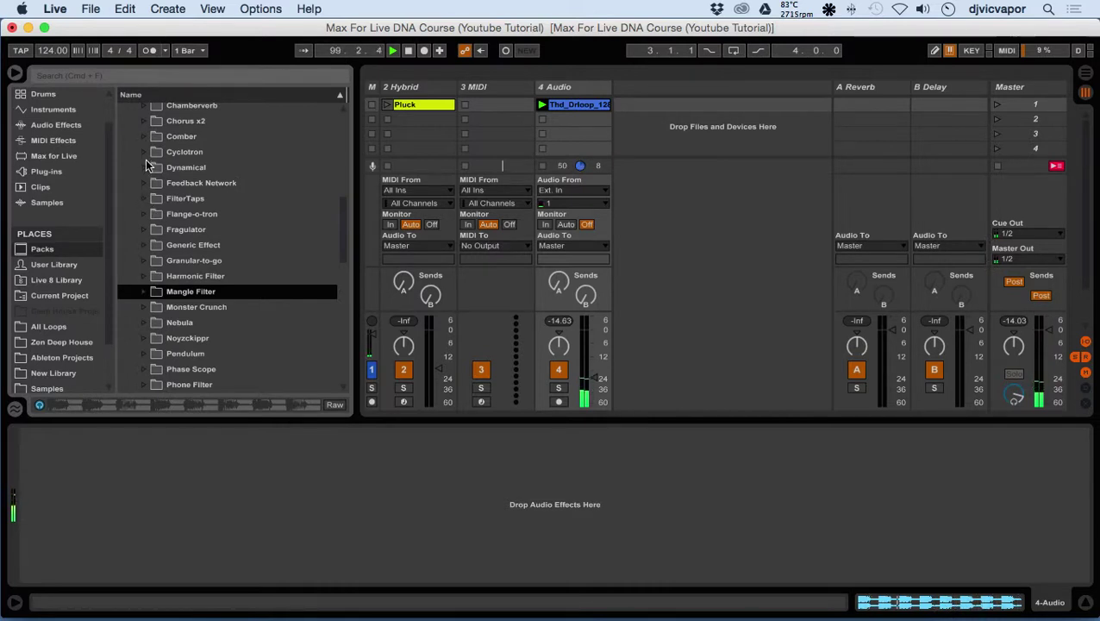
scroll(153, 206, "up", 3)
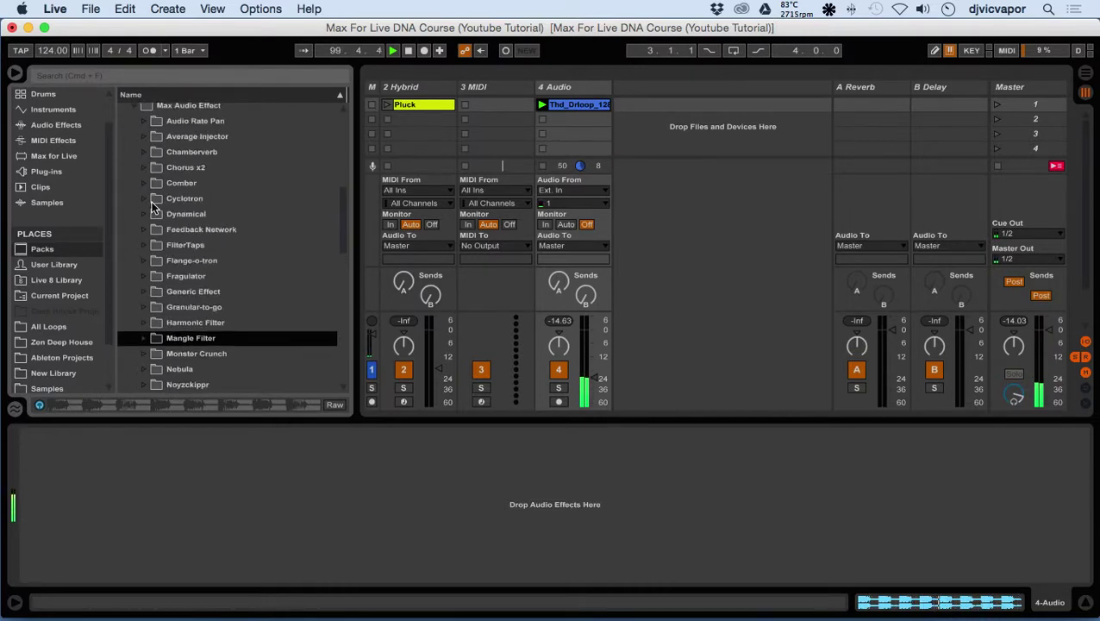
left_click(144, 169)
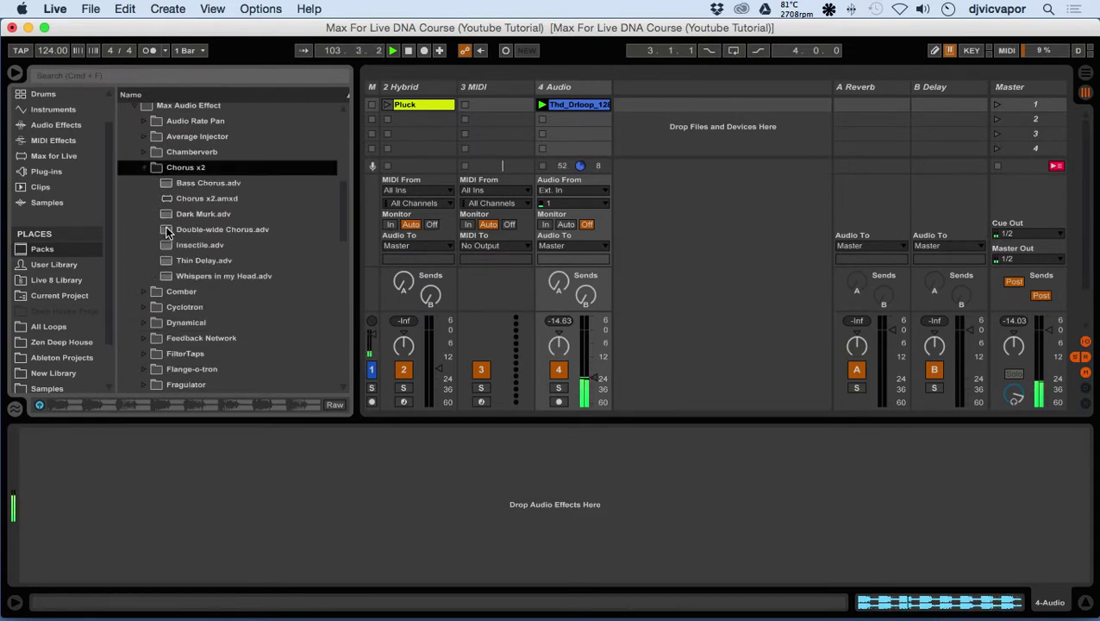
- Load Double-wide Chorus with dry/wet about 72 %, low mod rate 5 Hz, delay 6.19 ms, gain 78 %
left_click_drag(167, 231, 320, 499)
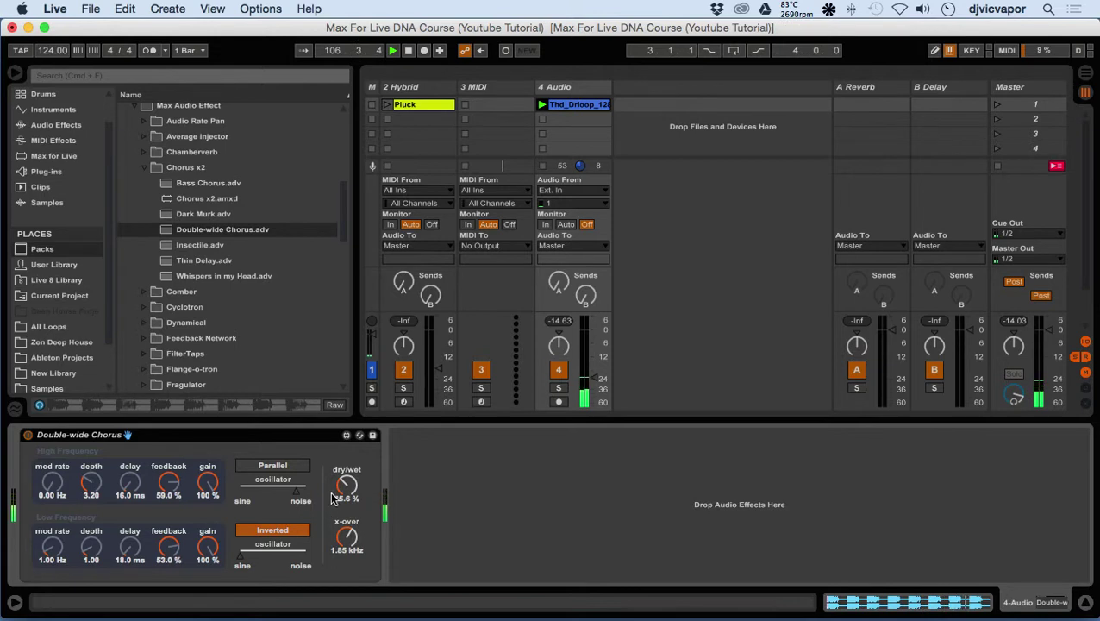
left_click_drag(346, 490, 347, 471)
left_click(276, 466)
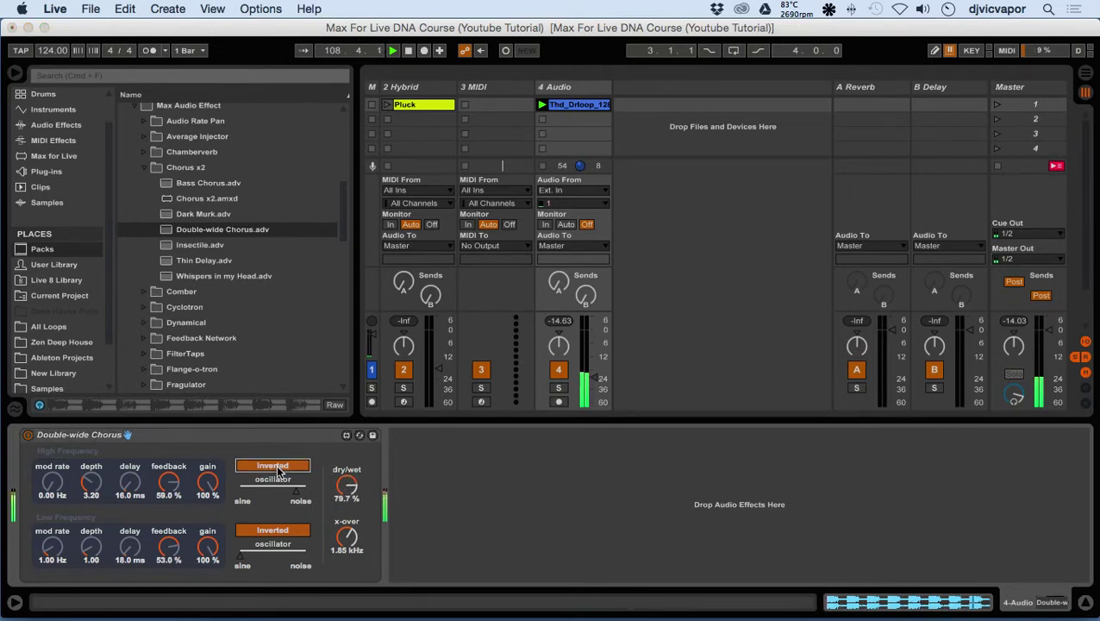
left_click(277, 467)
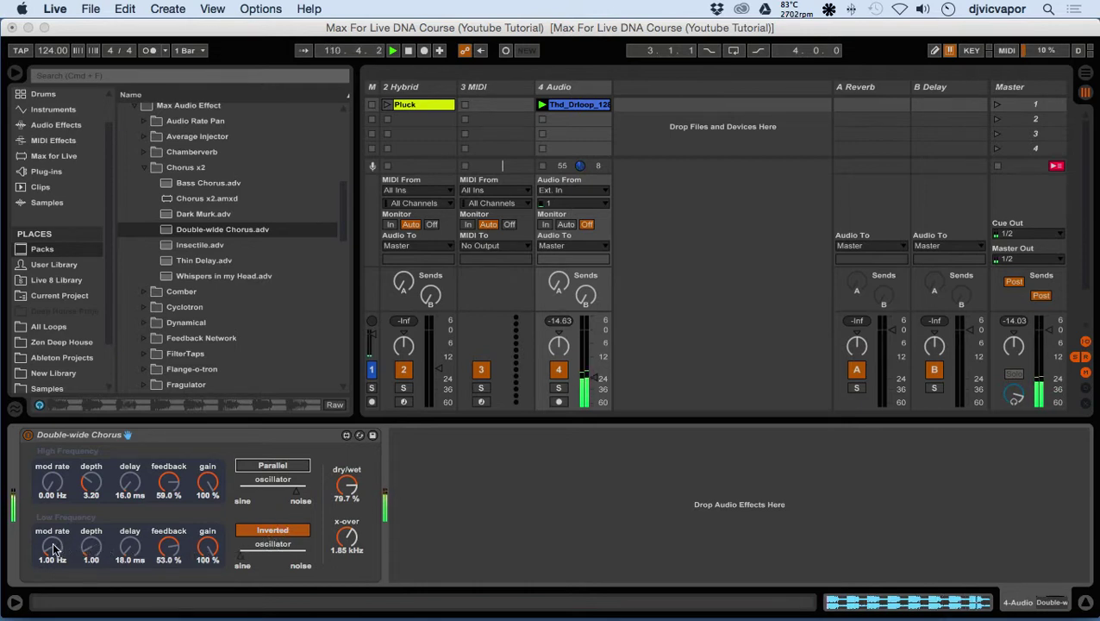
left_click_drag(53, 548, 53, 474)
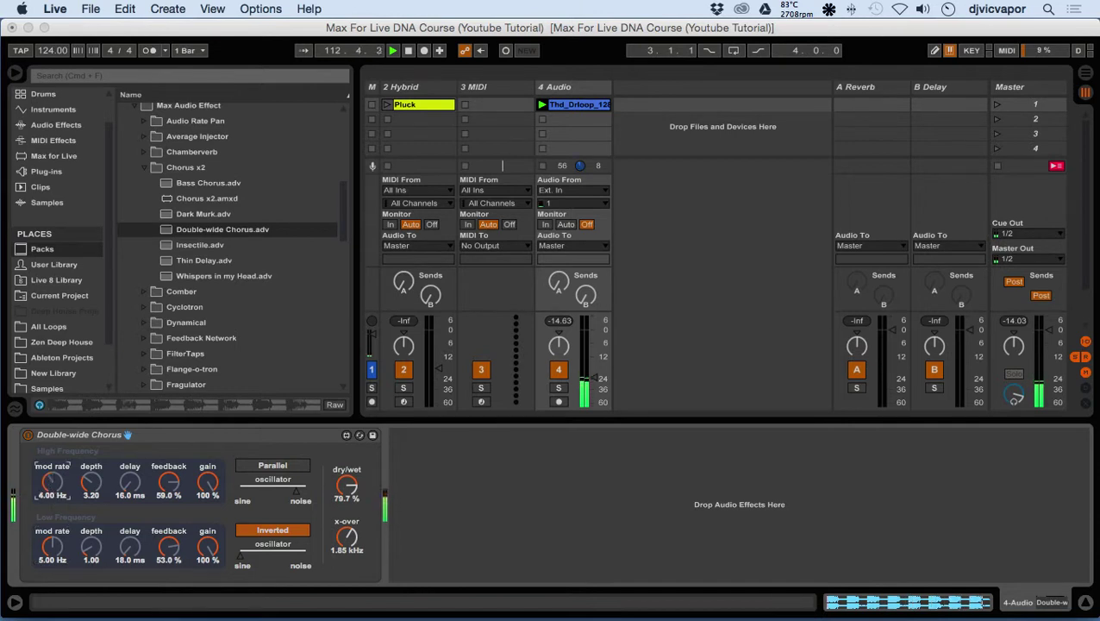
left_click_drag(128, 548, 128, 500)
left_click_drag(131, 541, 131, 587)
mouse_move(213, 543)
left_mouse_down()
mouse_move(213, 562)
mouse_move(275, 556)
left_mouse_up()
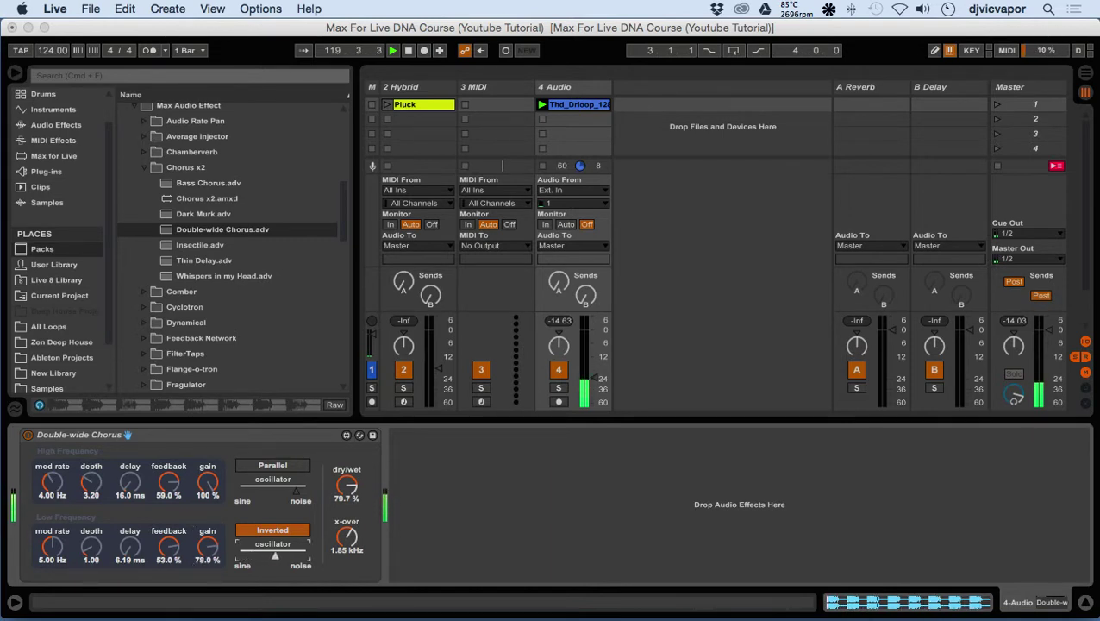
- Invert the high oscillator, set the low one to parallel toward sine, then remove Double-wide Chorus
left_click(262, 466)
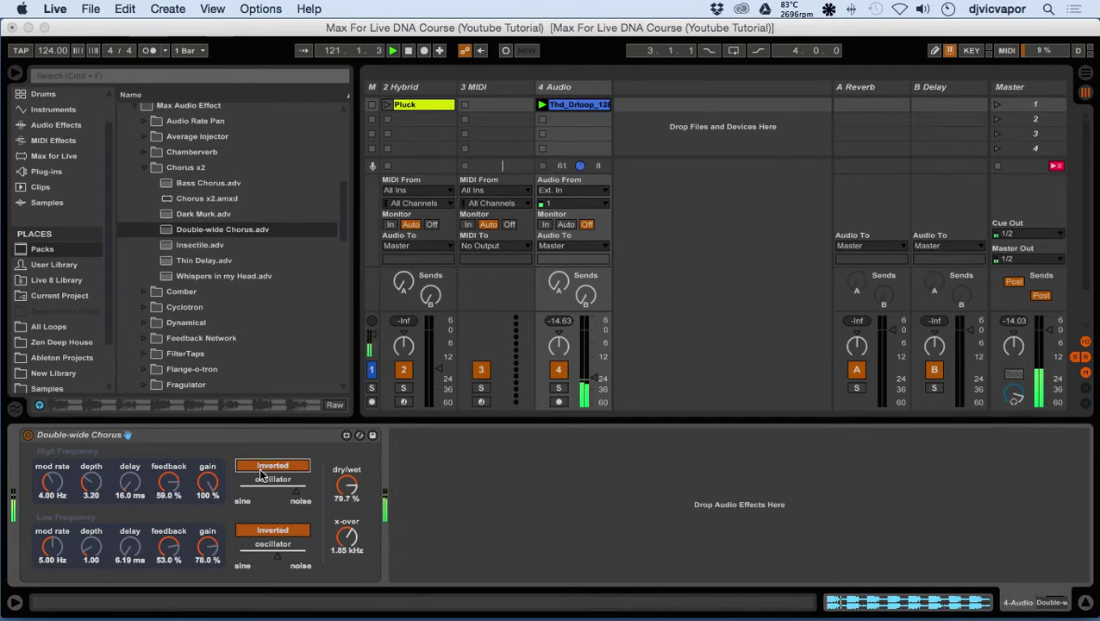
left_click(271, 533)
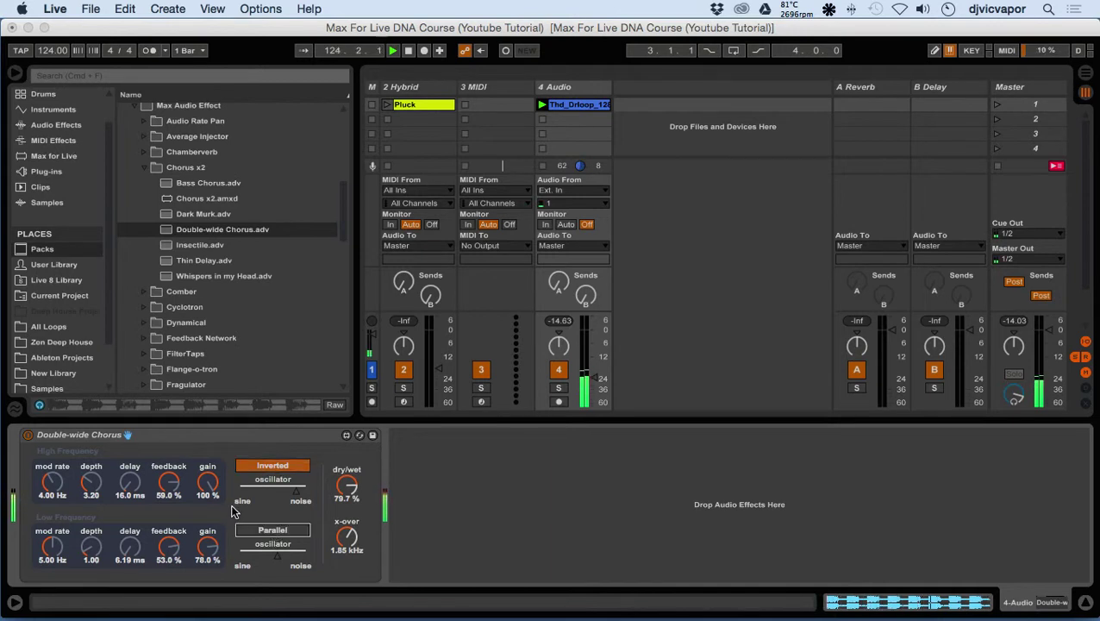
left_click_drag(283, 562, 261, 562)
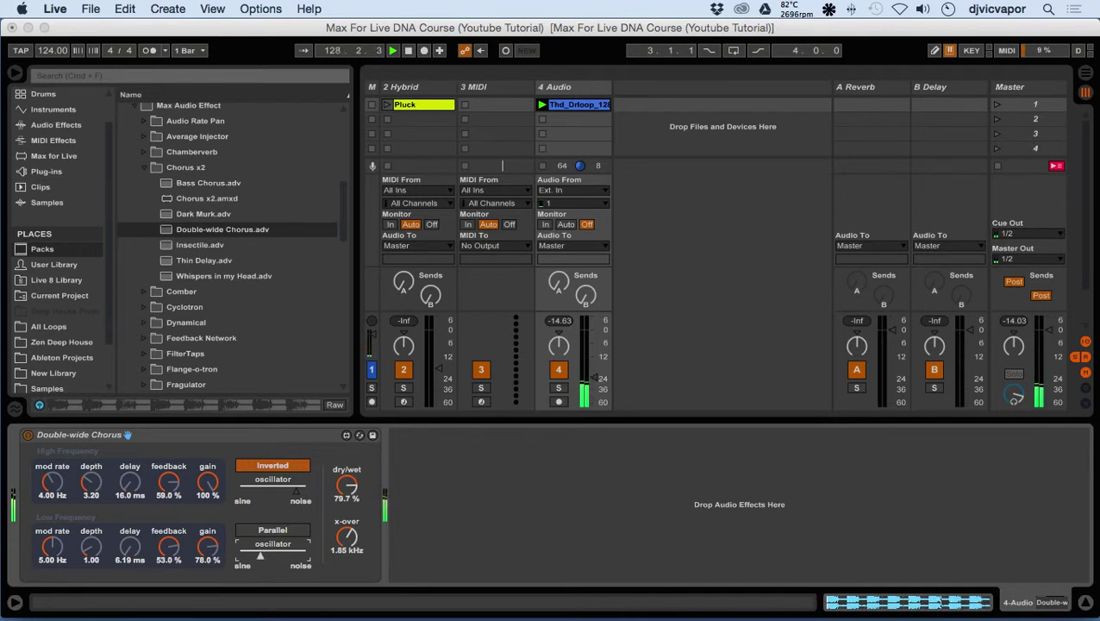
left_click(294, 492)
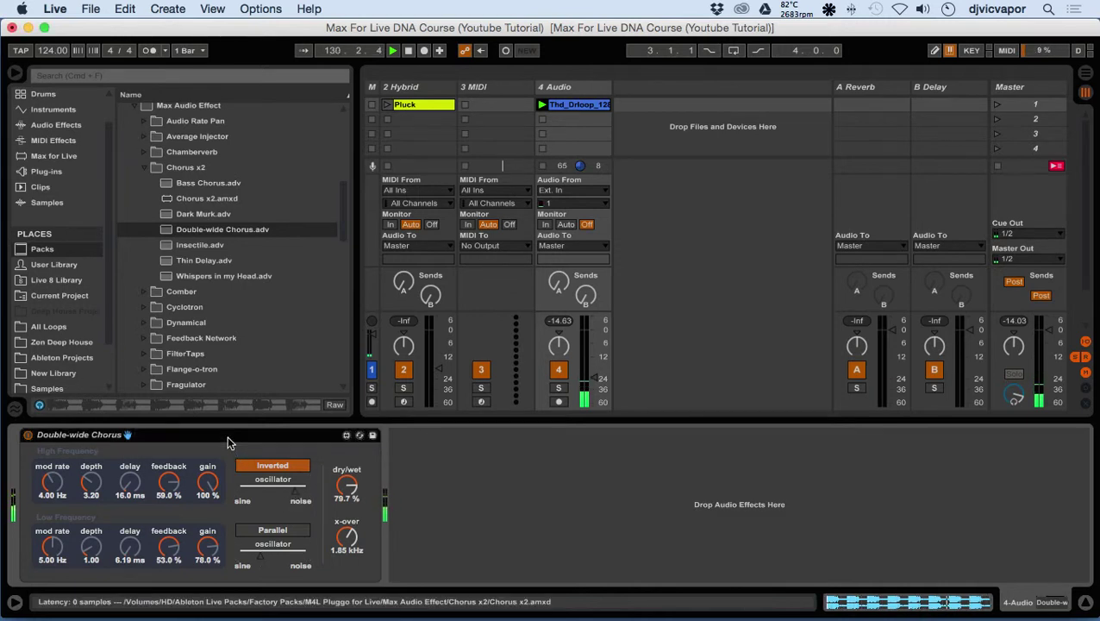
key("Delete")
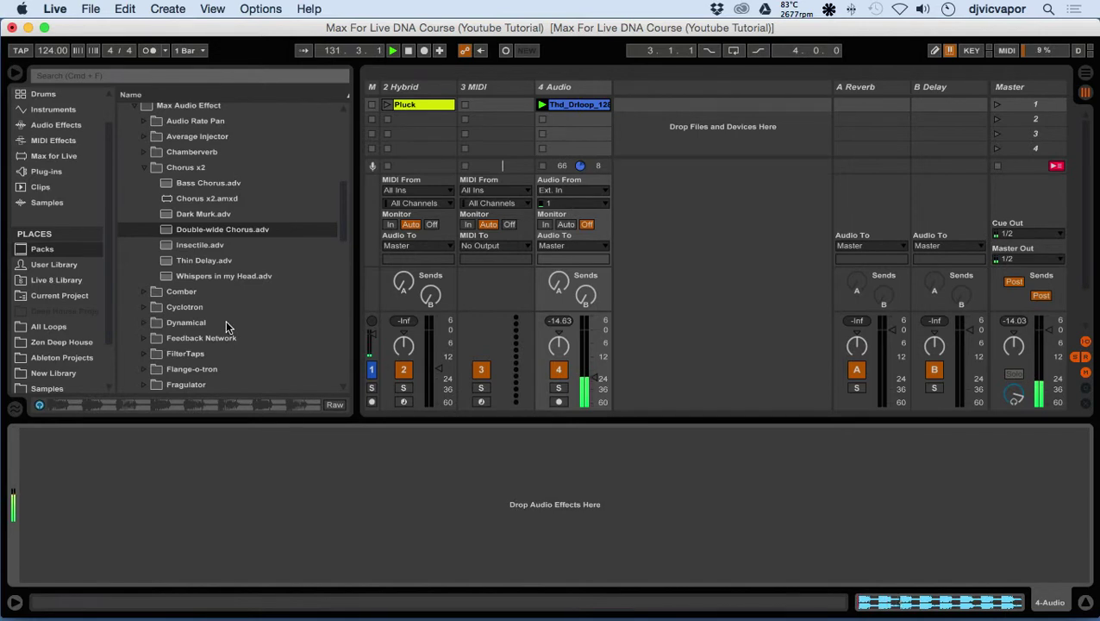
- Collapse Chorus x2, open the Space Echo presets, and load Dirty Heads onto 4 Audio
left_click(143, 167)
scroll(152, 262, "down", 3)
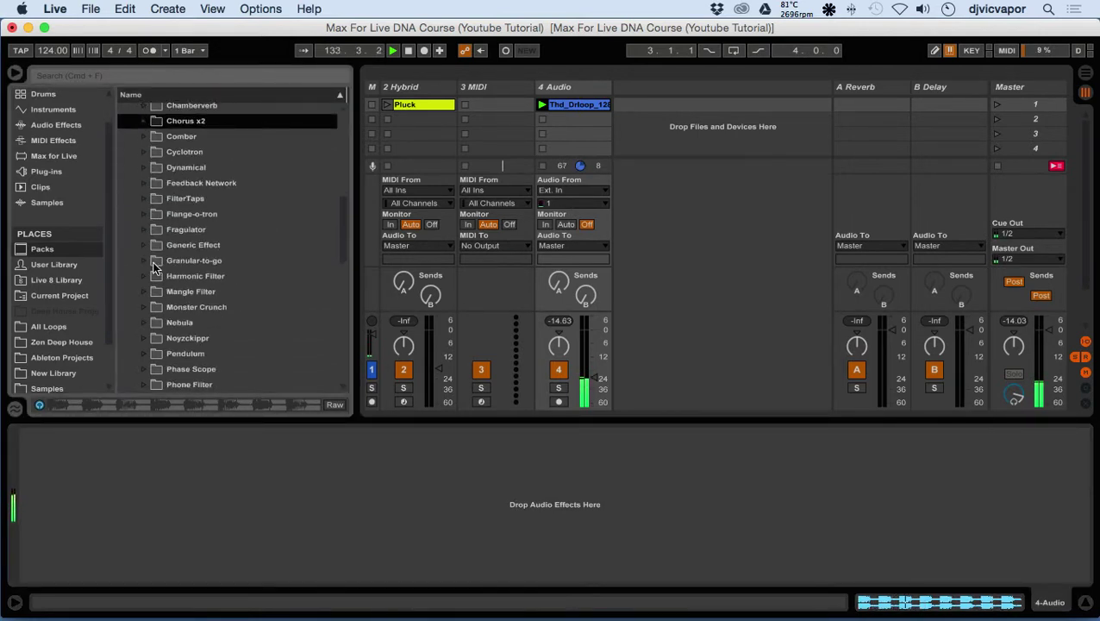
scroll(153, 268, "down", 5)
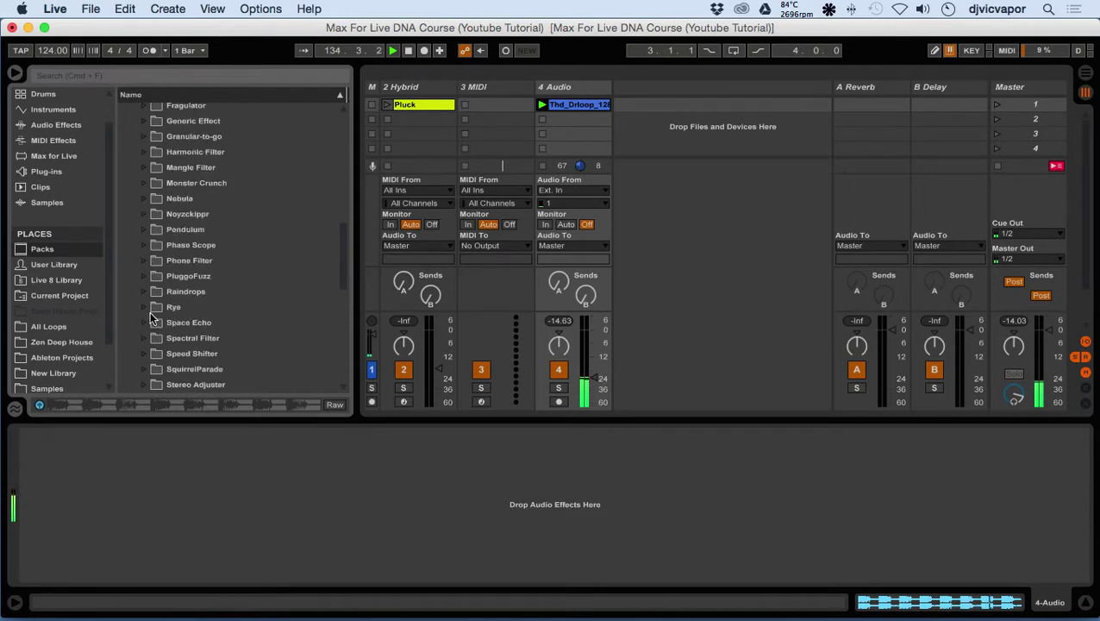
left_click(153, 318)
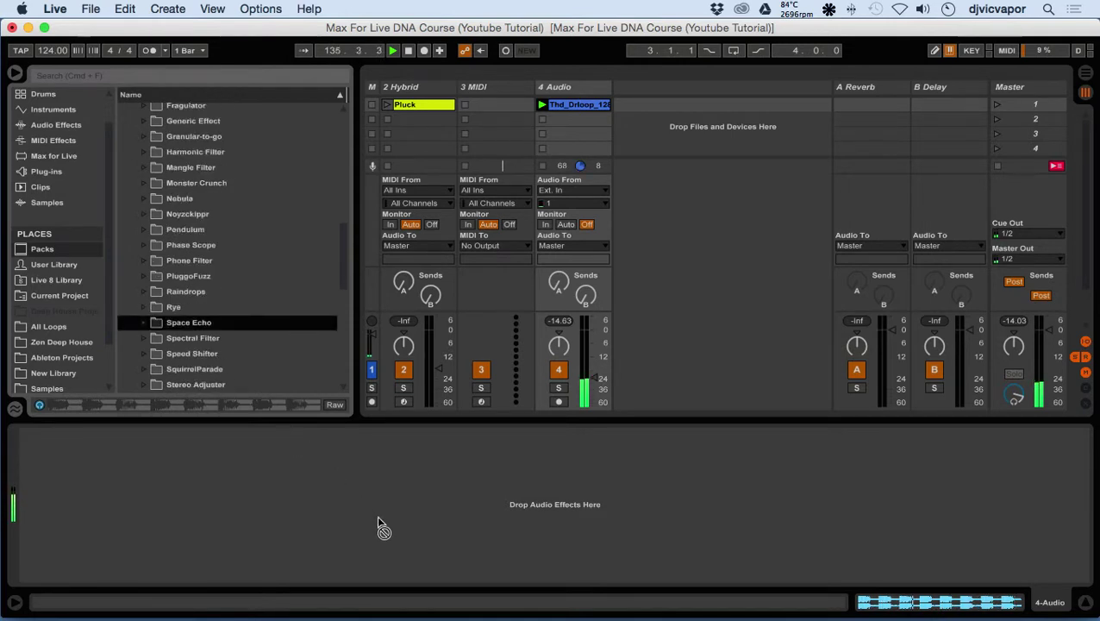
left_click(148, 317)
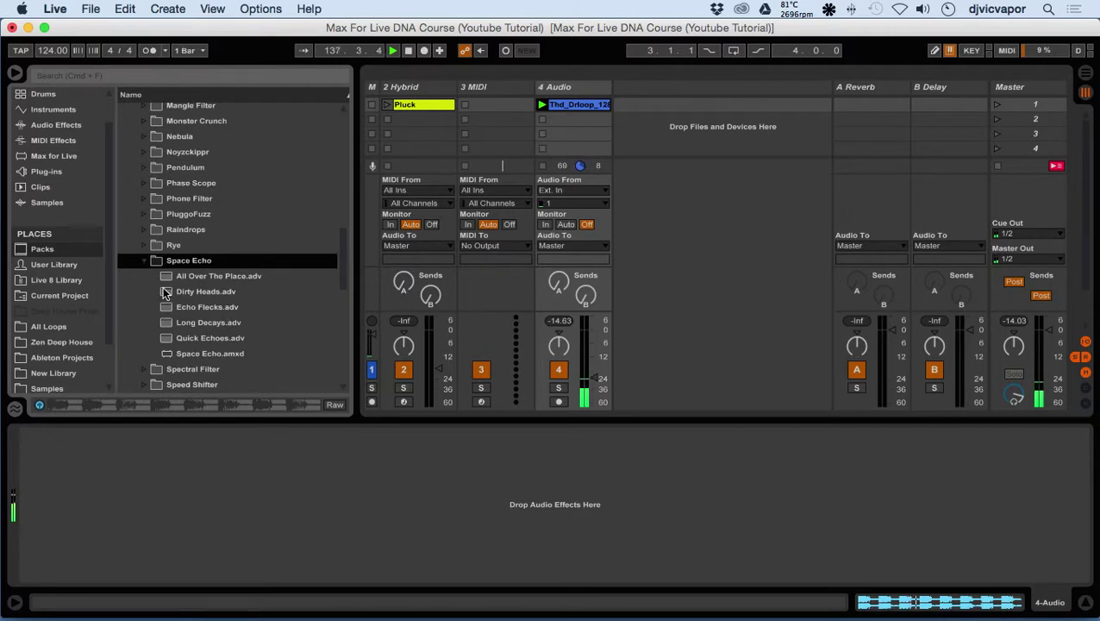
left_click_drag(165, 294, 338, 499)
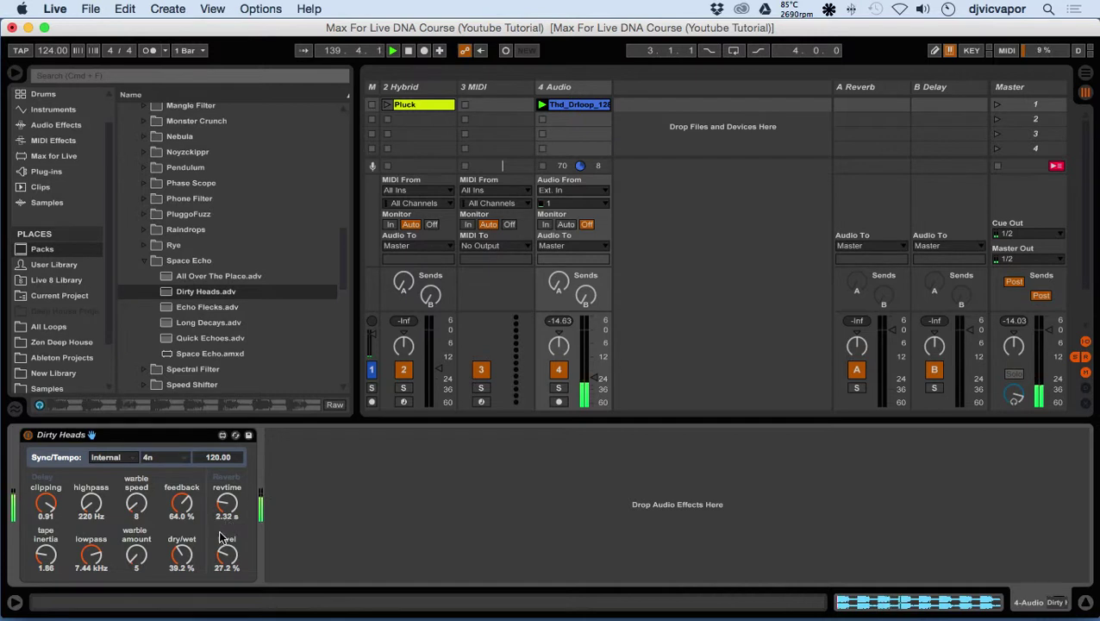
- Set Dirty Heads to sync with Live at 8nt, adjust warble, clipping and reverb time, then delete it
left_click_drag(136, 504, 136, 487)
left_click_drag(46, 504, 46, 520)
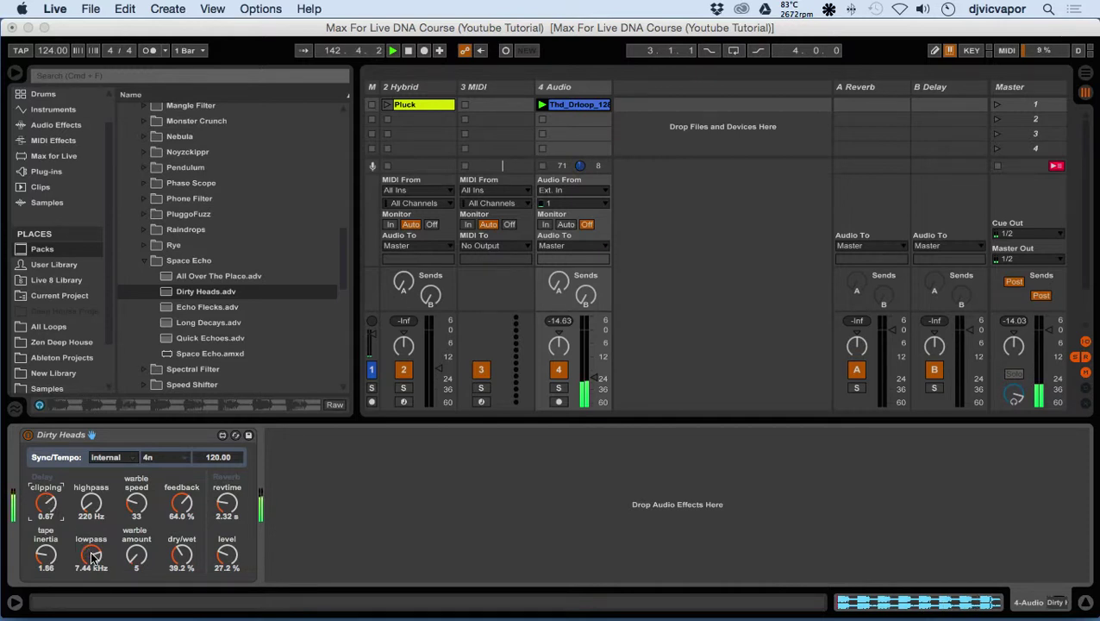
left_click(104, 460)
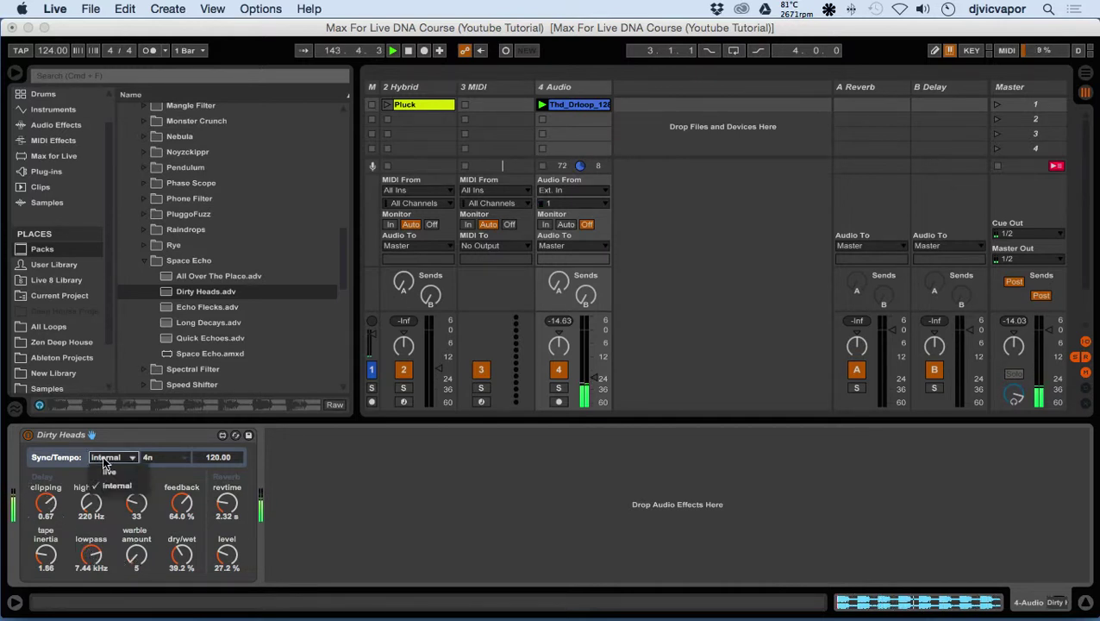
left_click(105, 467)
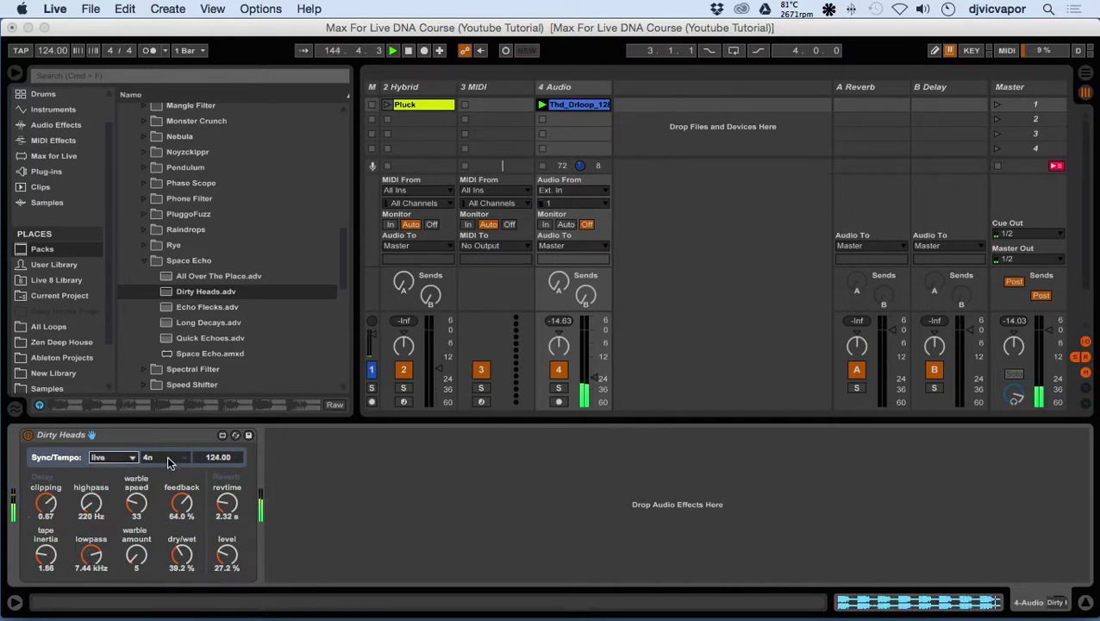
left_click(169, 456)
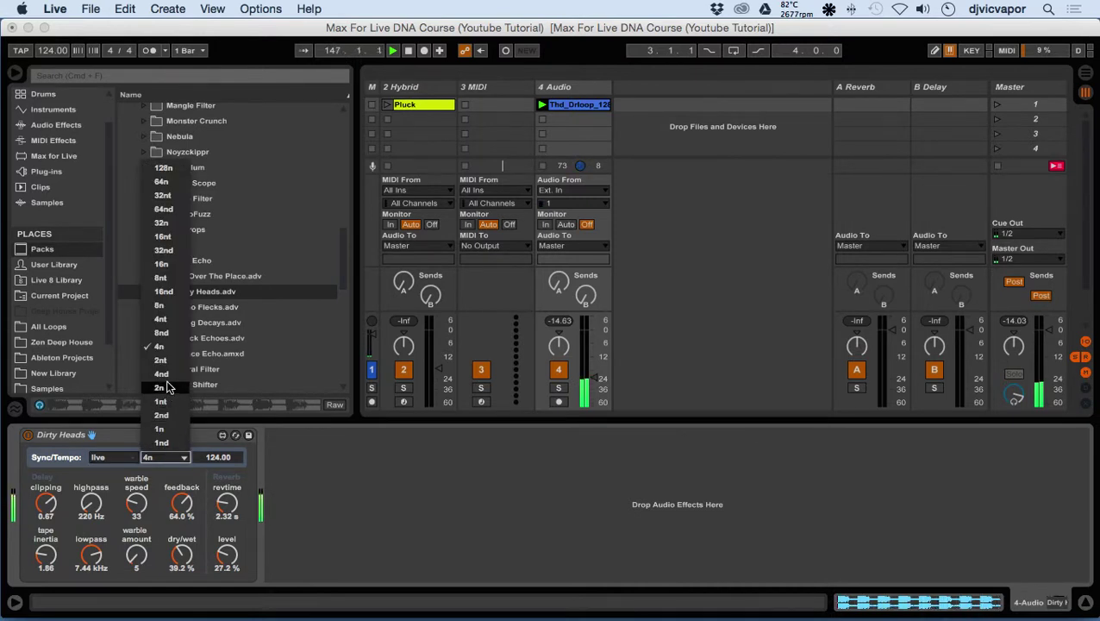
left_click(162, 277)
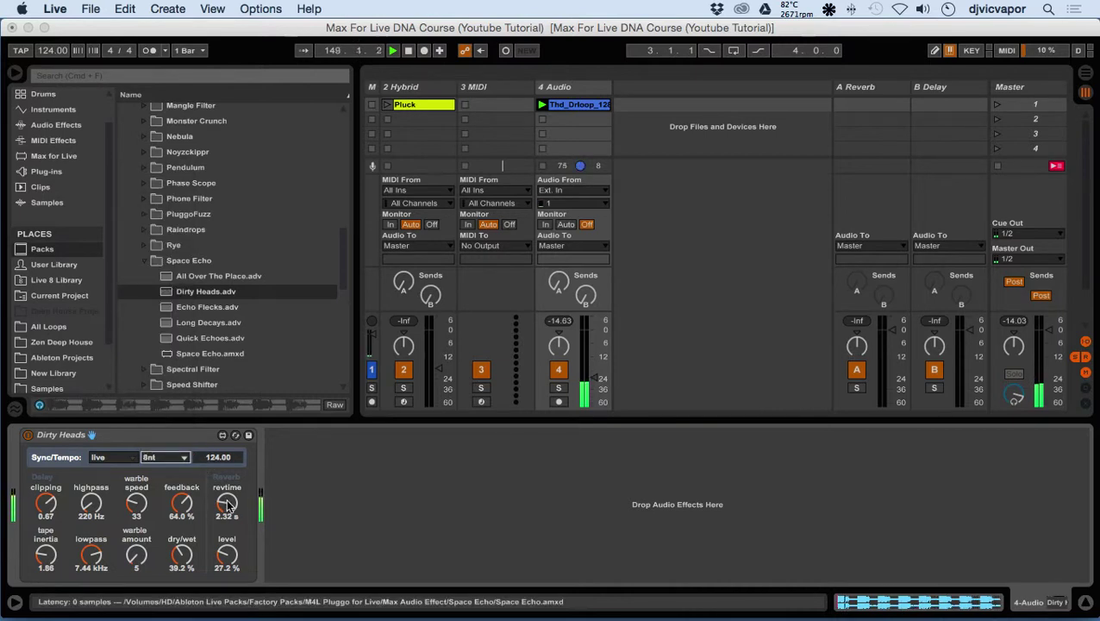
left_click_drag(228, 504, 182, 569)
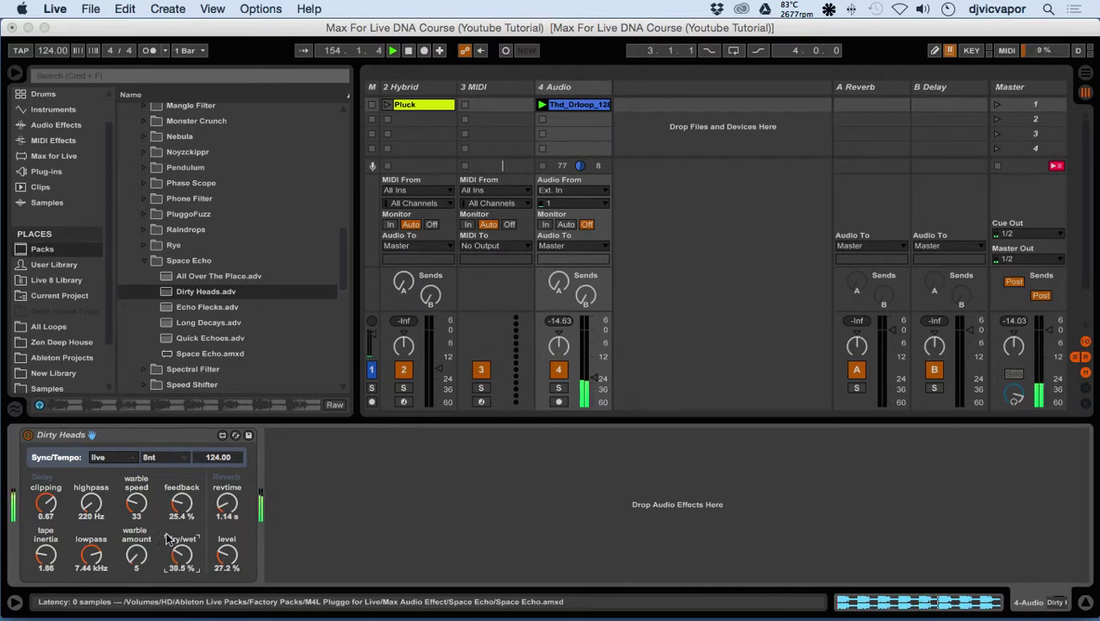
left_click(108, 437)
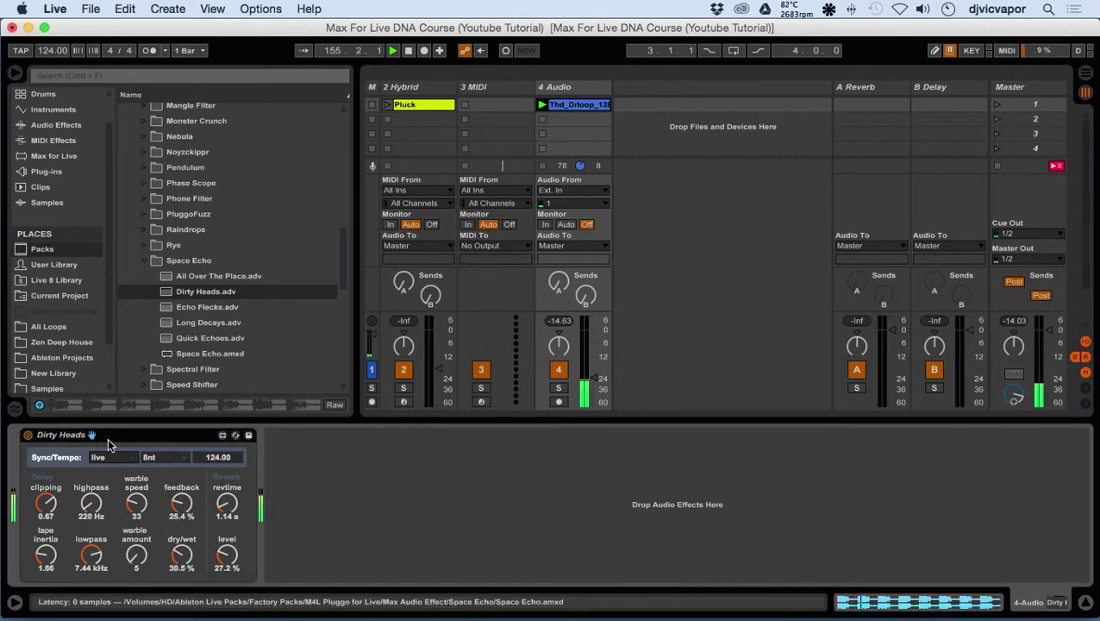
key("Delete")
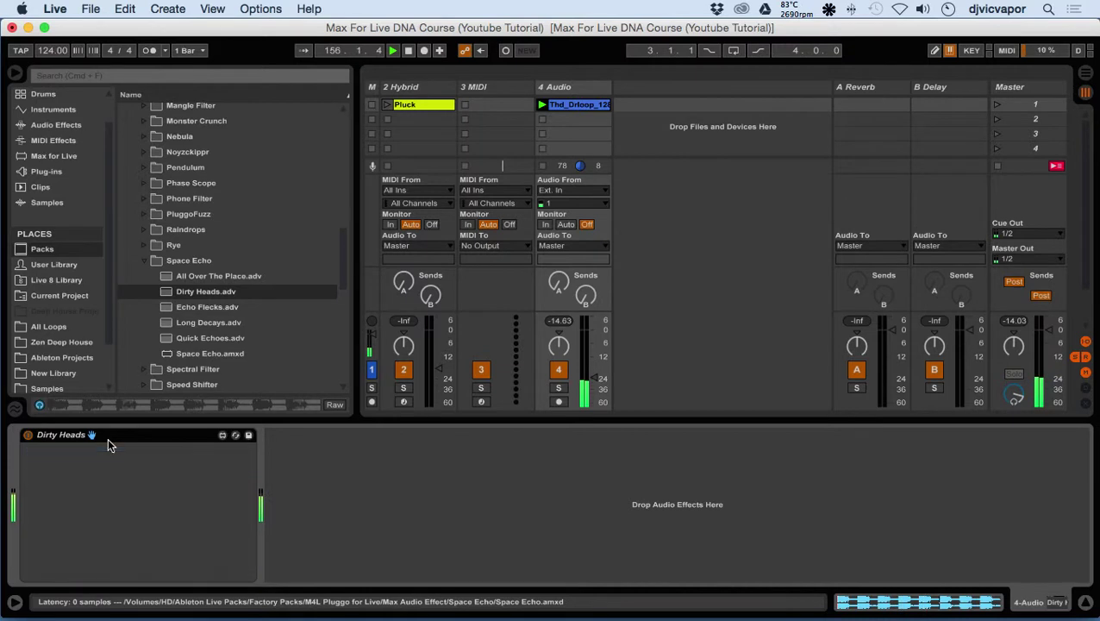
- Try loading the Analogue Drums preset JazzMaster D onto the audio track, which refuses it
scroll(150, 293, "up", 10)
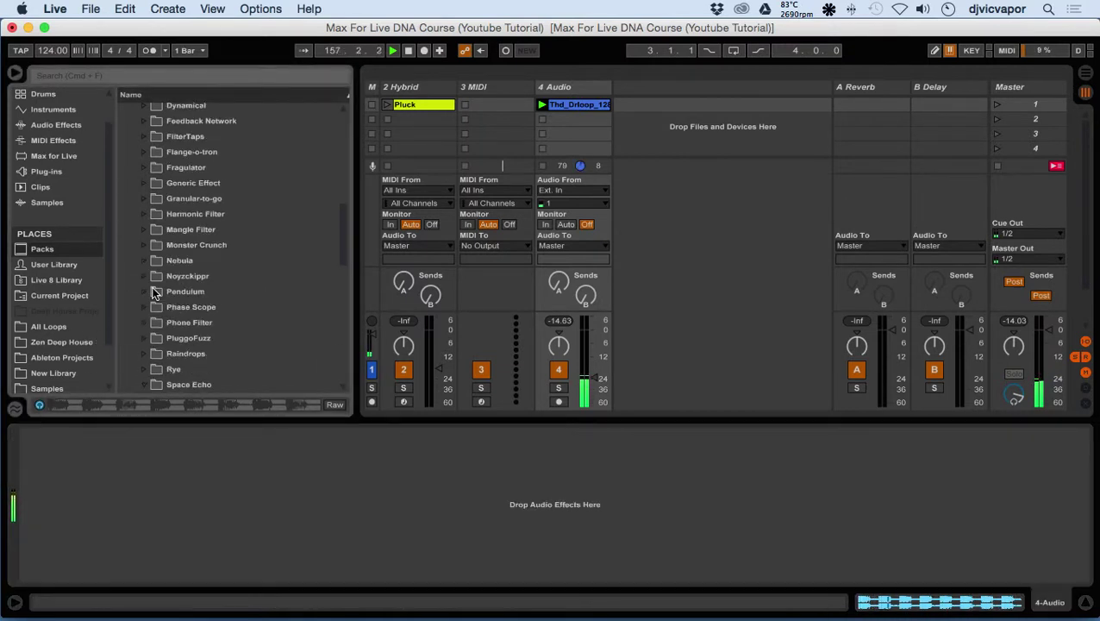
left_click(134, 228)
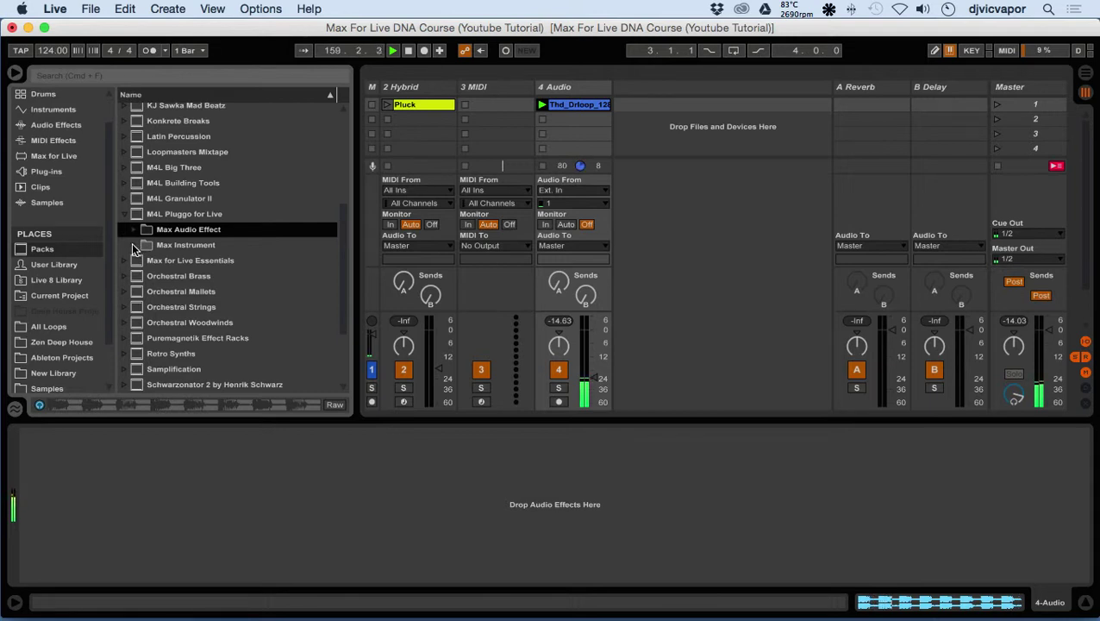
left_click(135, 247)
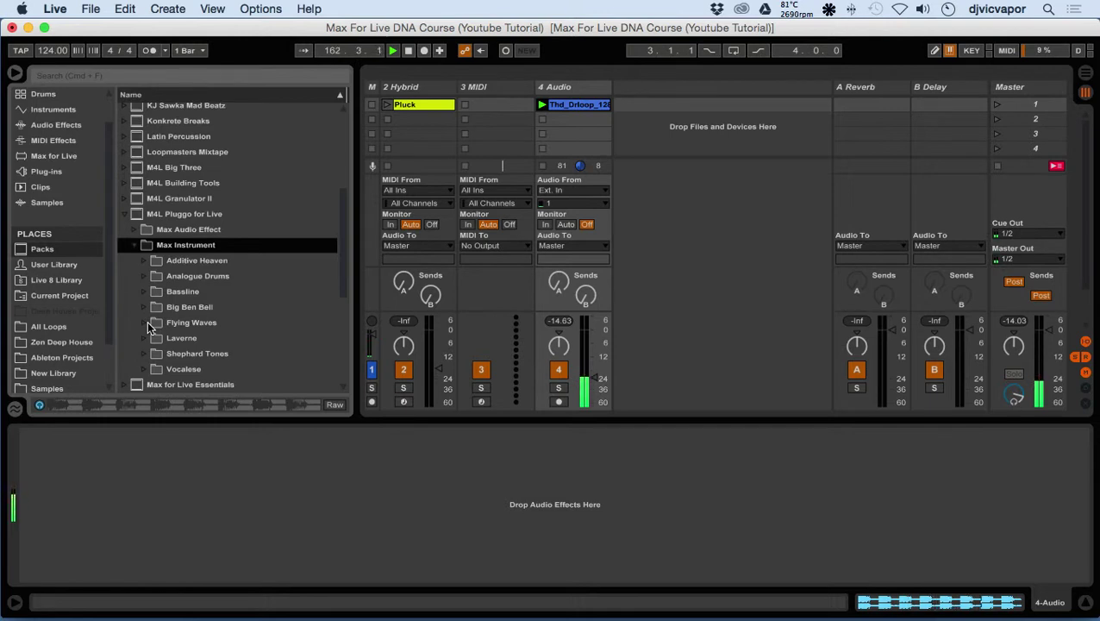
left_click(143, 276)
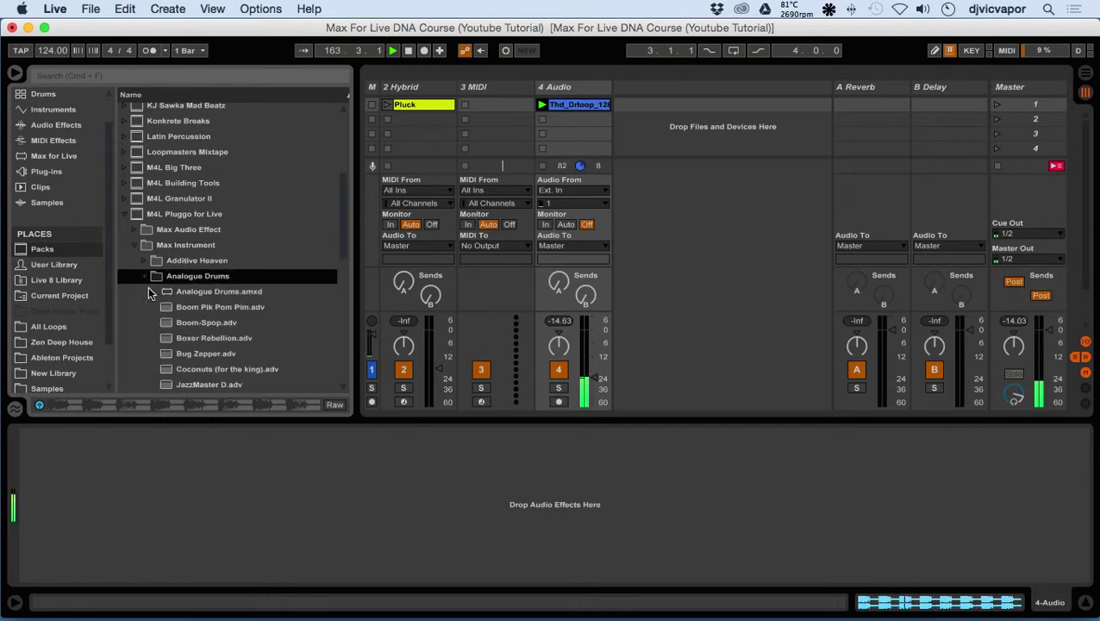
scroll(168, 322, "down", 1)
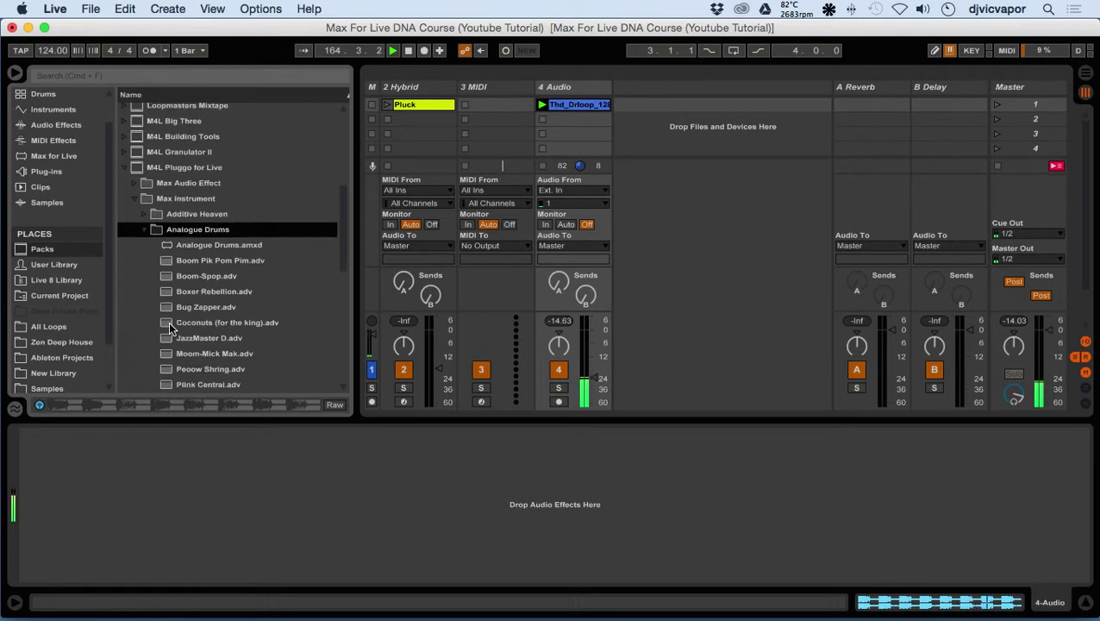
left_click_drag(166, 339, 158, 303)
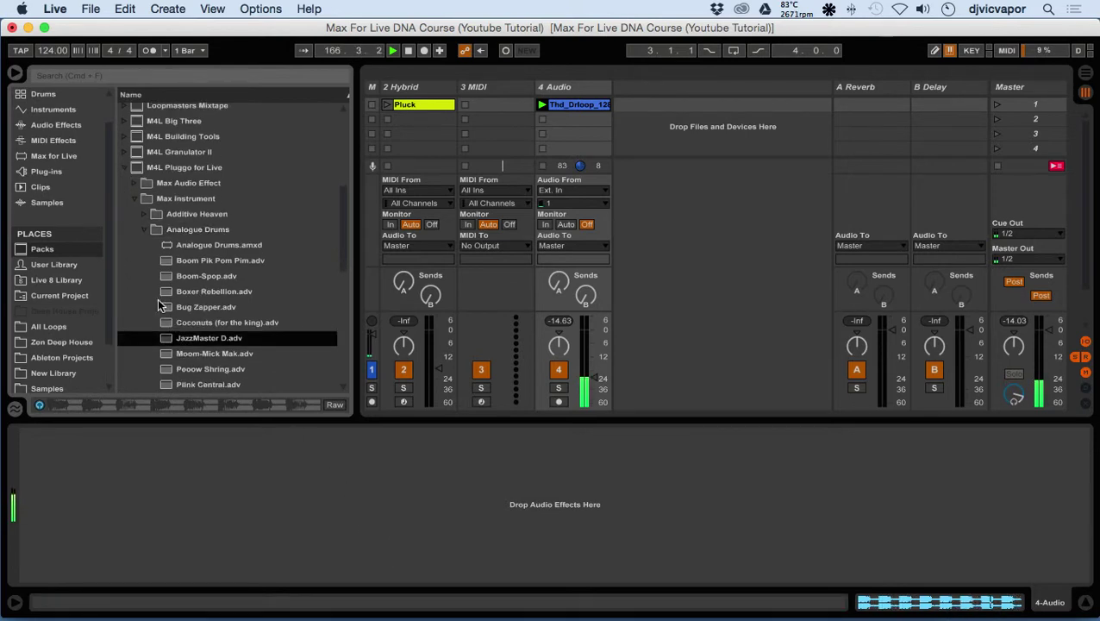
- Collapse Max Instrument and expand Max Audio Effect to list the Generic Effect presets
left_click(133, 197)
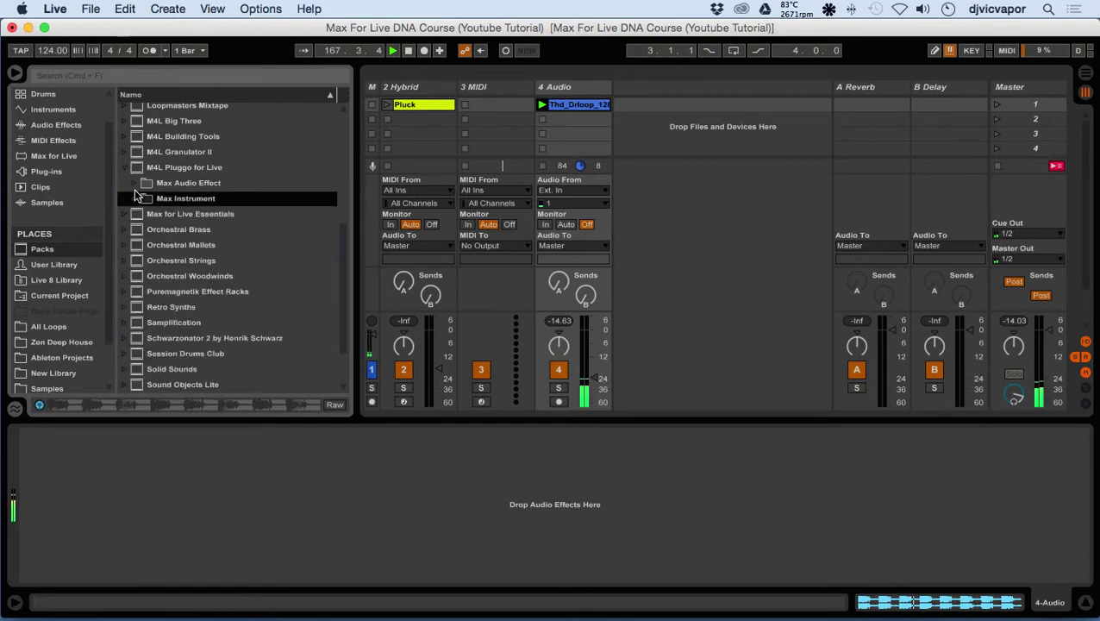
left_click(137, 184)
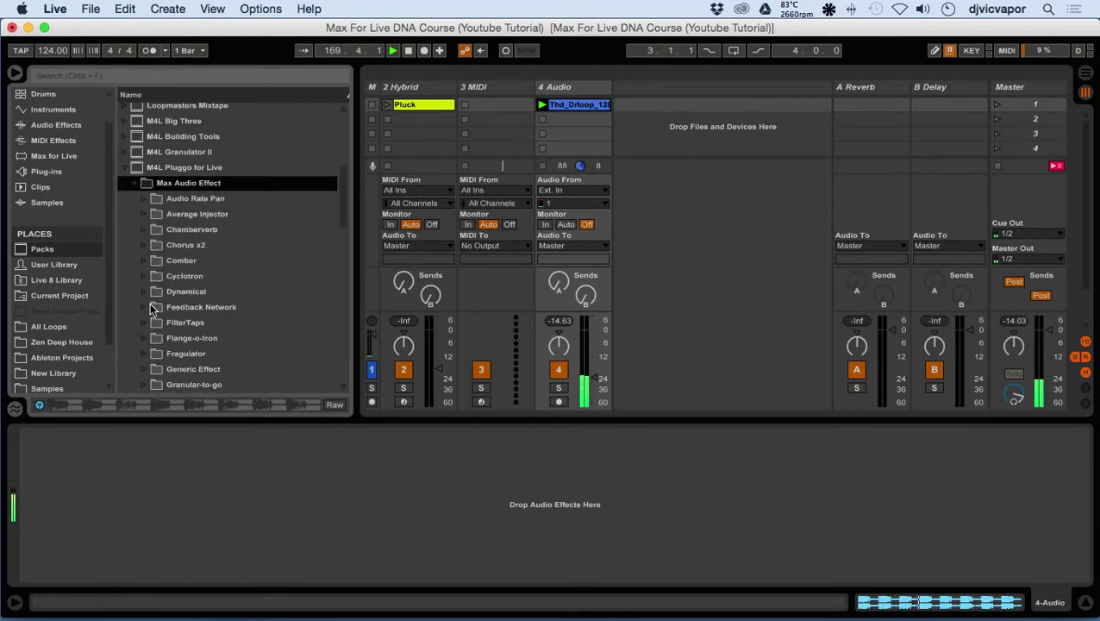
left_click(144, 369)
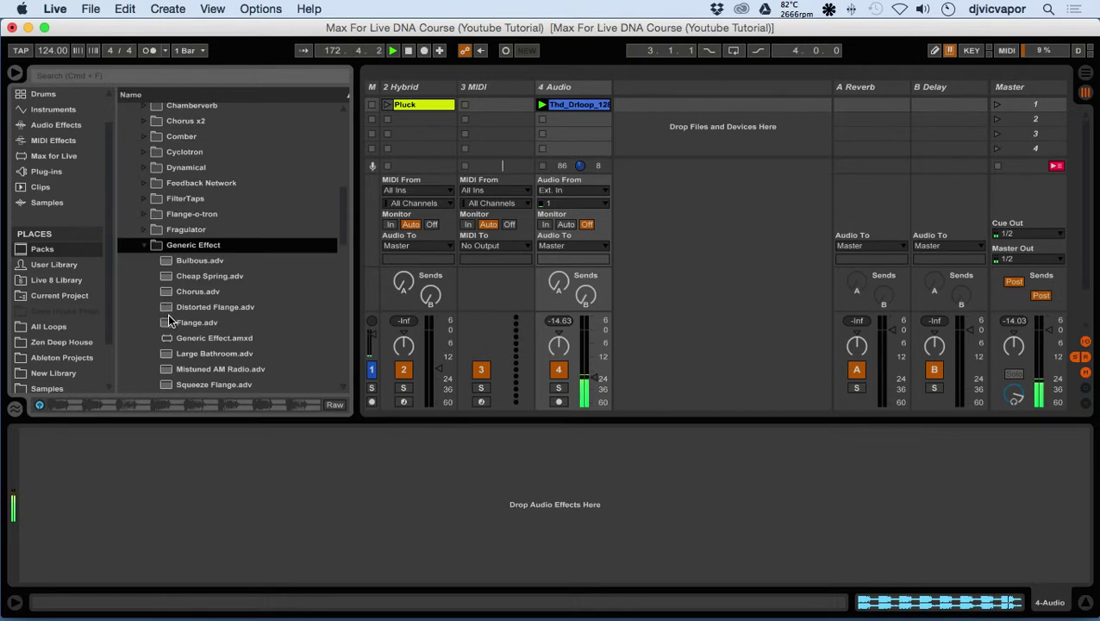
- Audition Large Bathroom with both mod frequencies raised (feedforward 17.7 Hz), then delete it
left_click_drag(166, 357, 307, 470)
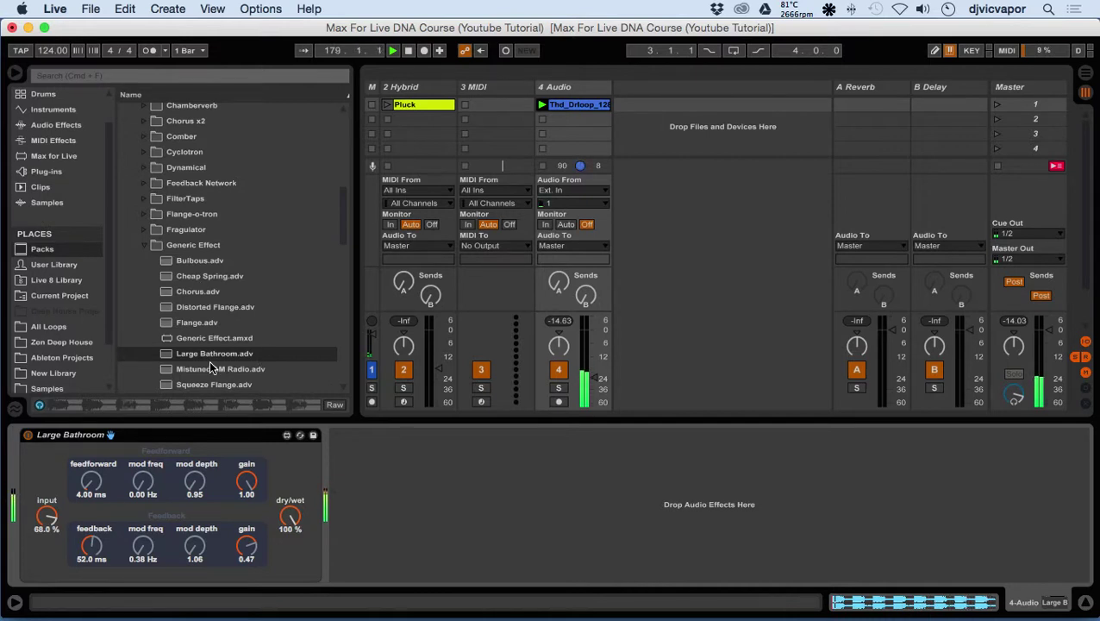
left_click_drag(143, 546, 195, 590)
left_click_drag(143, 481, 144, 461)
left_click(78, 440)
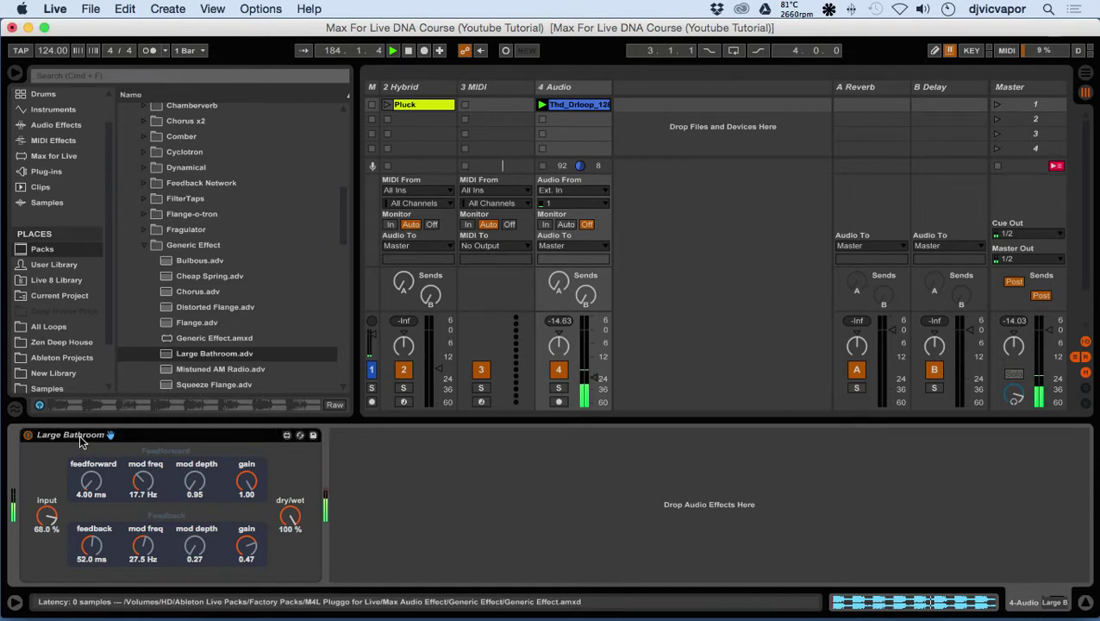
key("Delete")
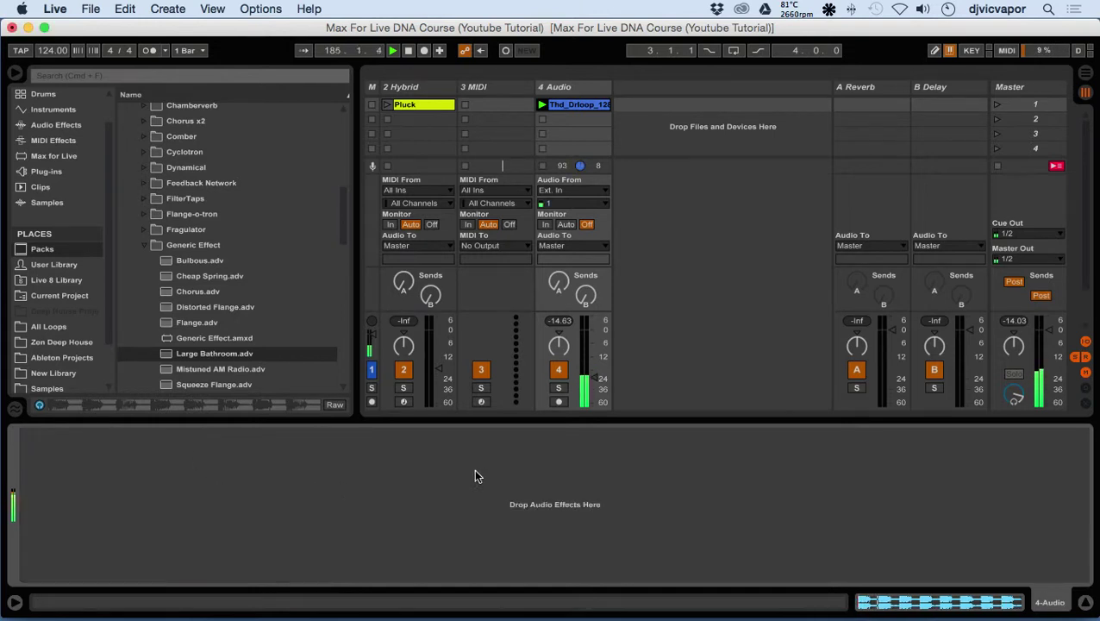
- Collapse the M4L Pluggo for Live pack and show the User Library's Max for Live devices
left_click(594, 380)
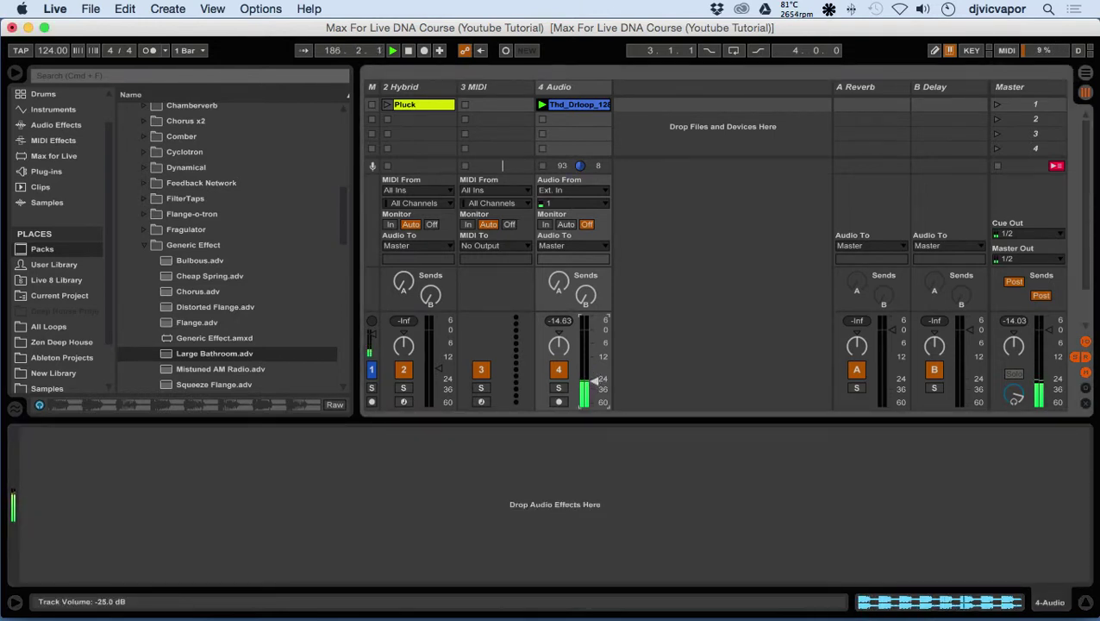
scroll(233, 263, "up", 3)
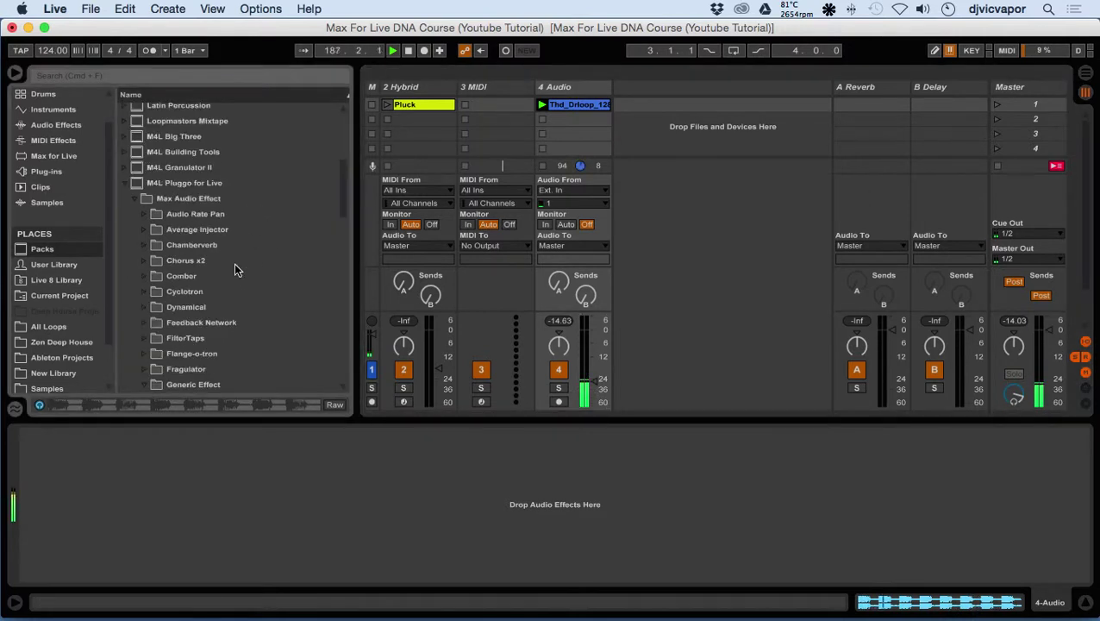
left_click(125, 183)
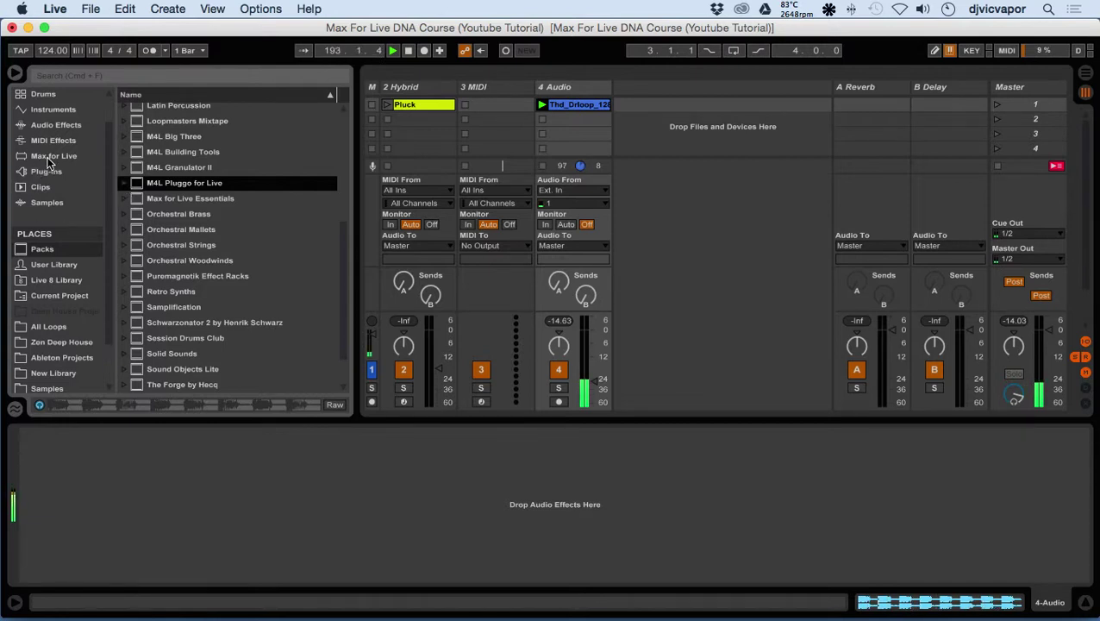
left_click(67, 262)
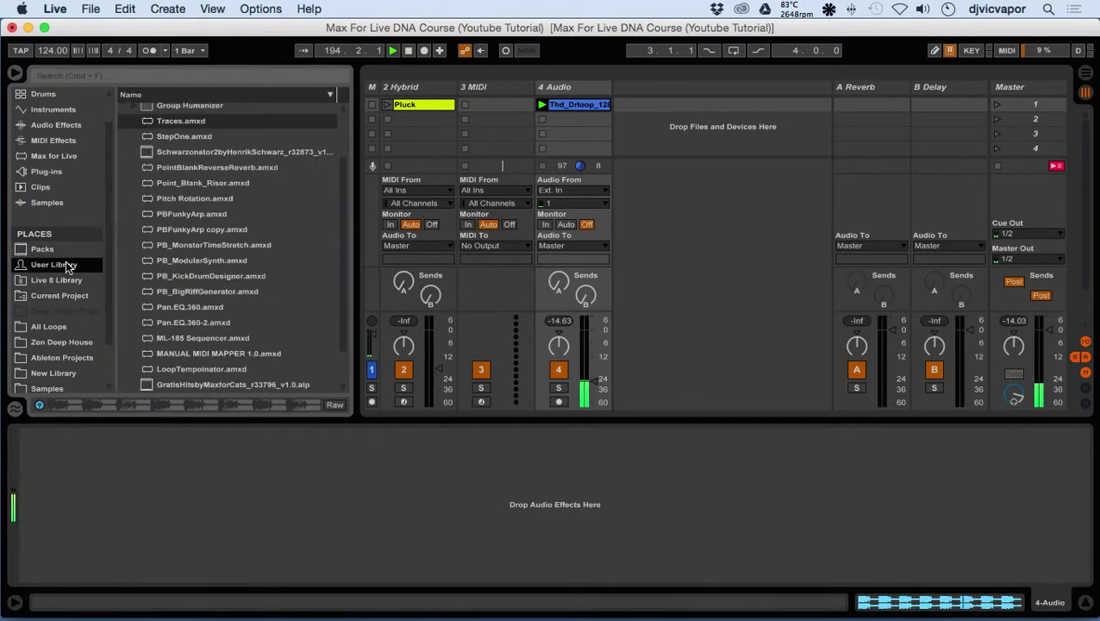